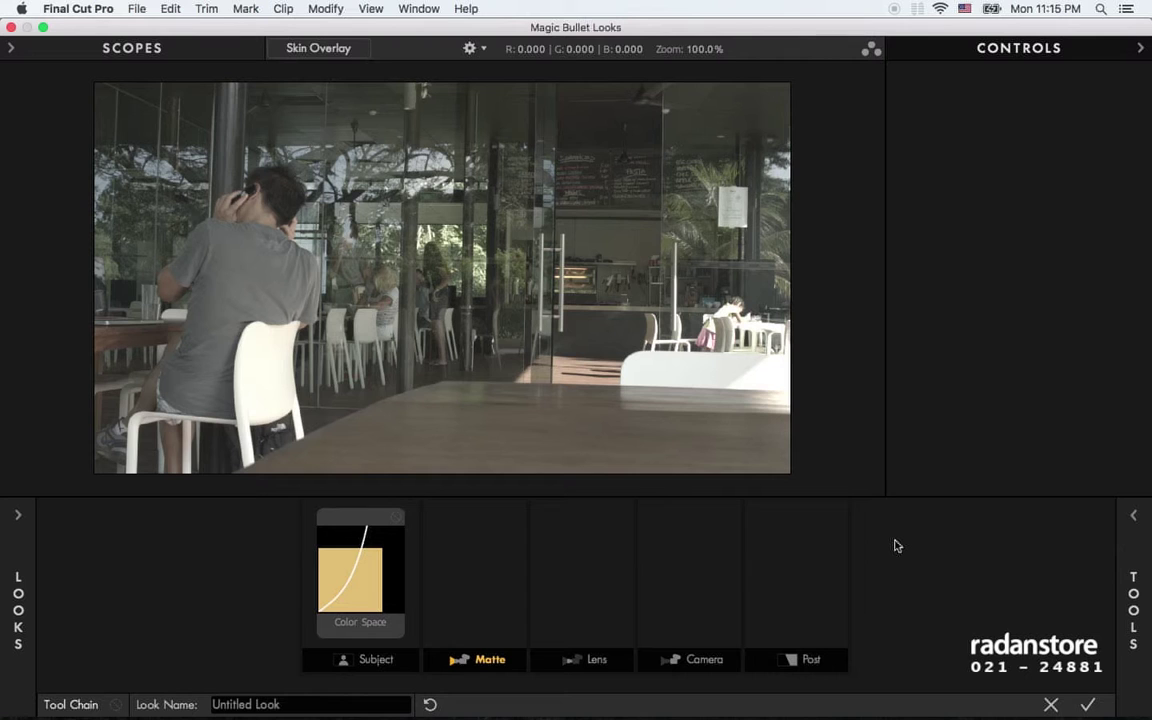
- Browse the Matte tools list in the Tools drawer, scrolling down and back up
mouse_move(1020, 548)
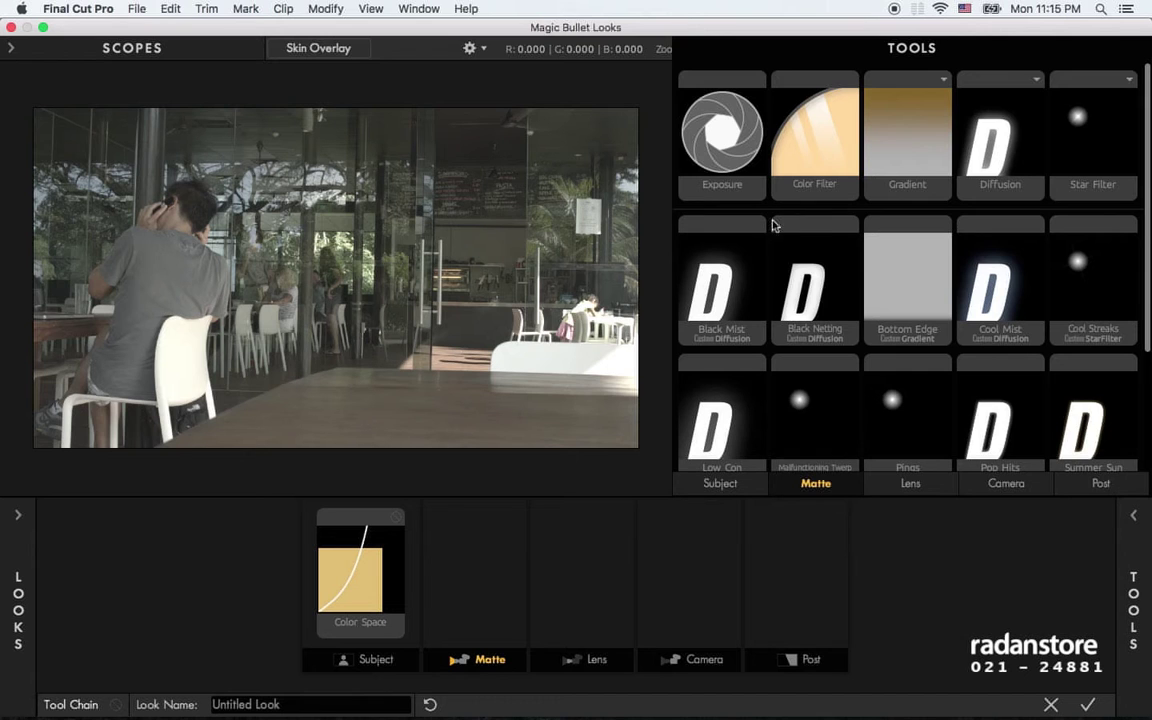
scroll(1015, 222, down, 3)
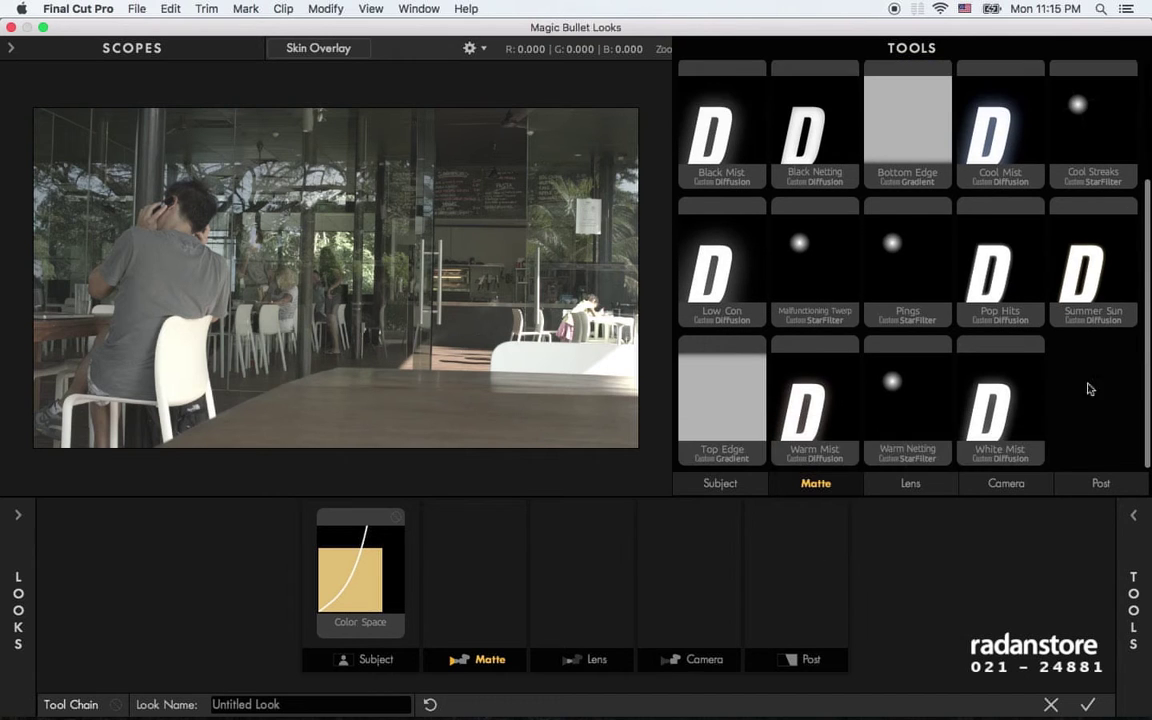
scroll(831, 411, up, 3)
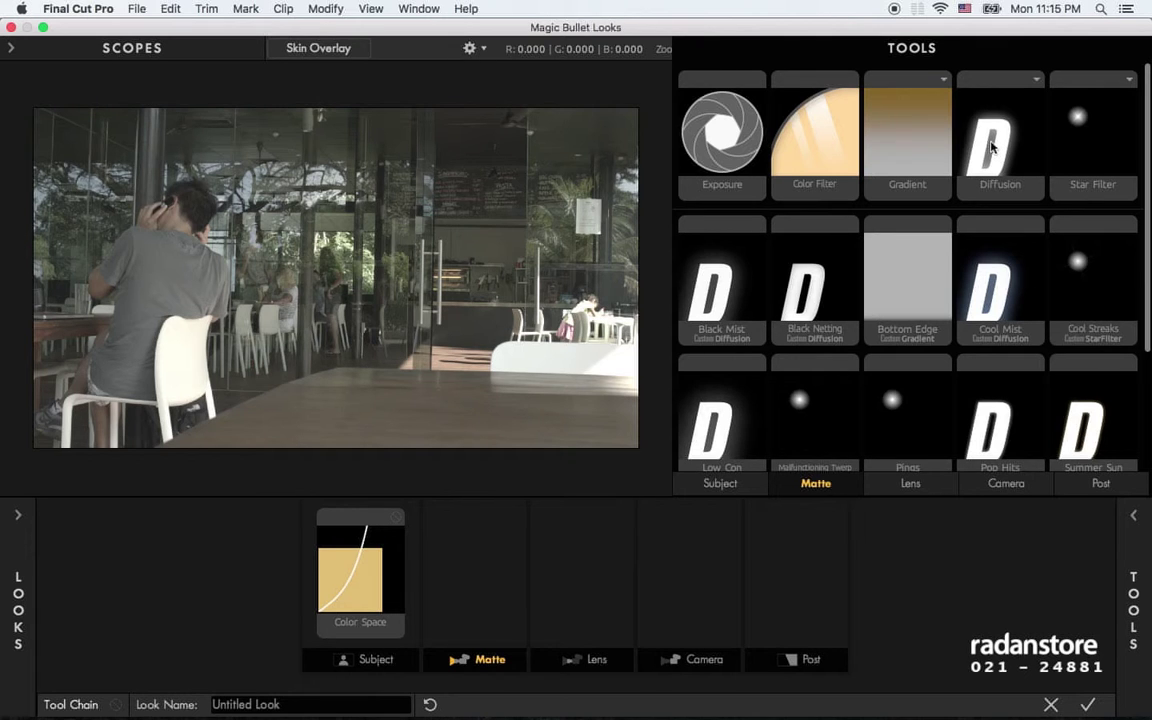
- Add Colorista from the Subject tools to the chain right after Color Space
click(712, 485)
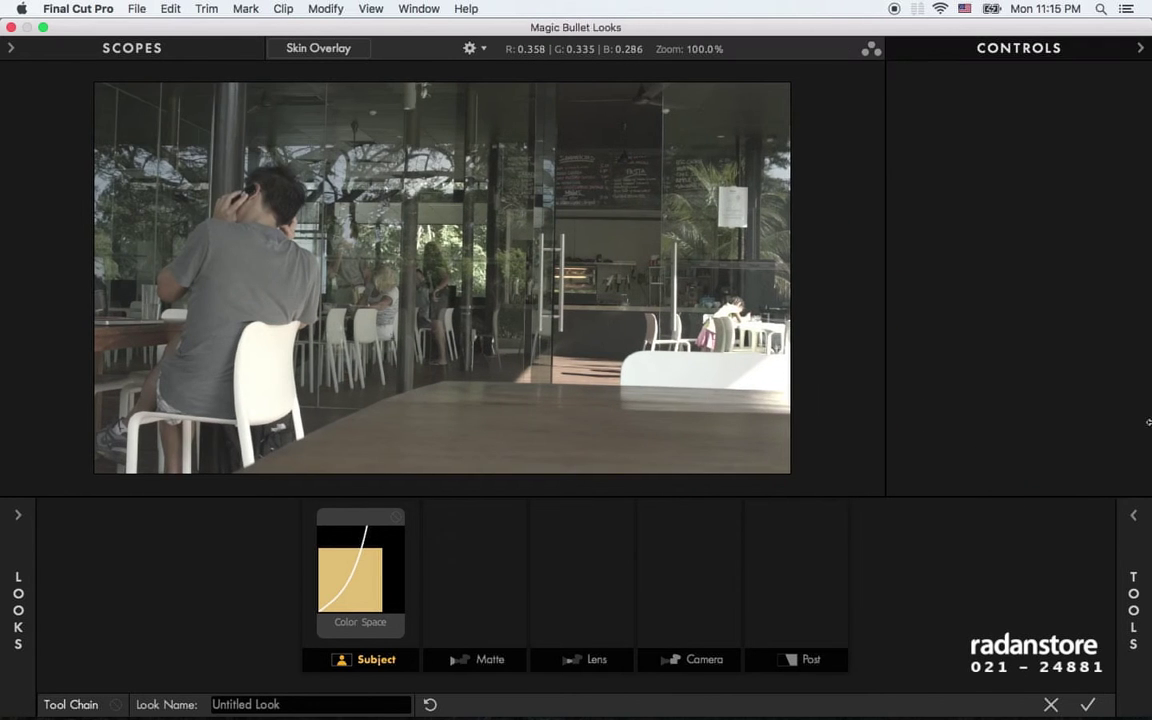
mouse_move(1034, 452)
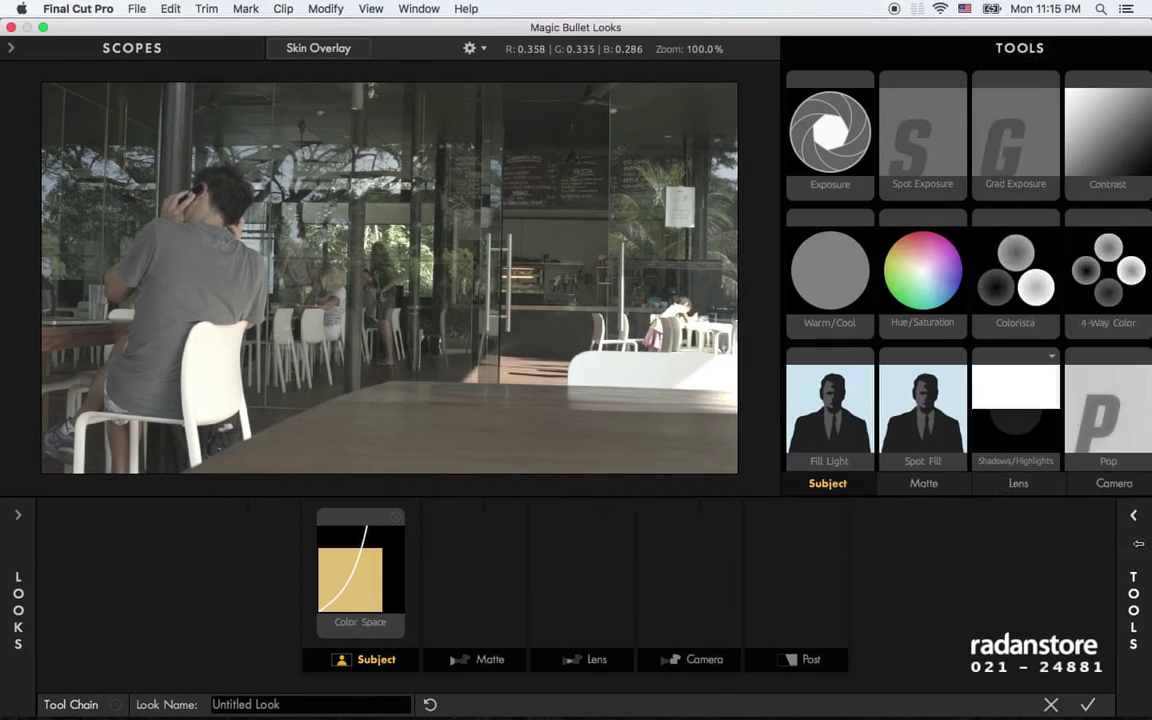
drag(925, 284, 500, 540)
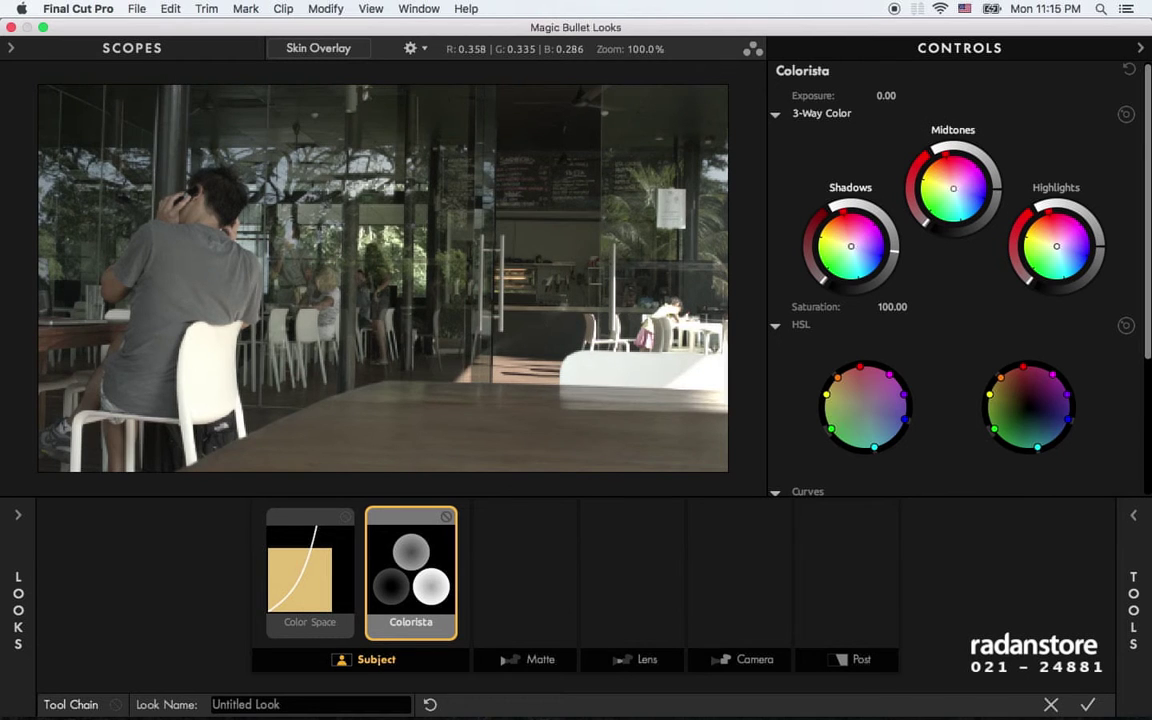
click(1133, 515)
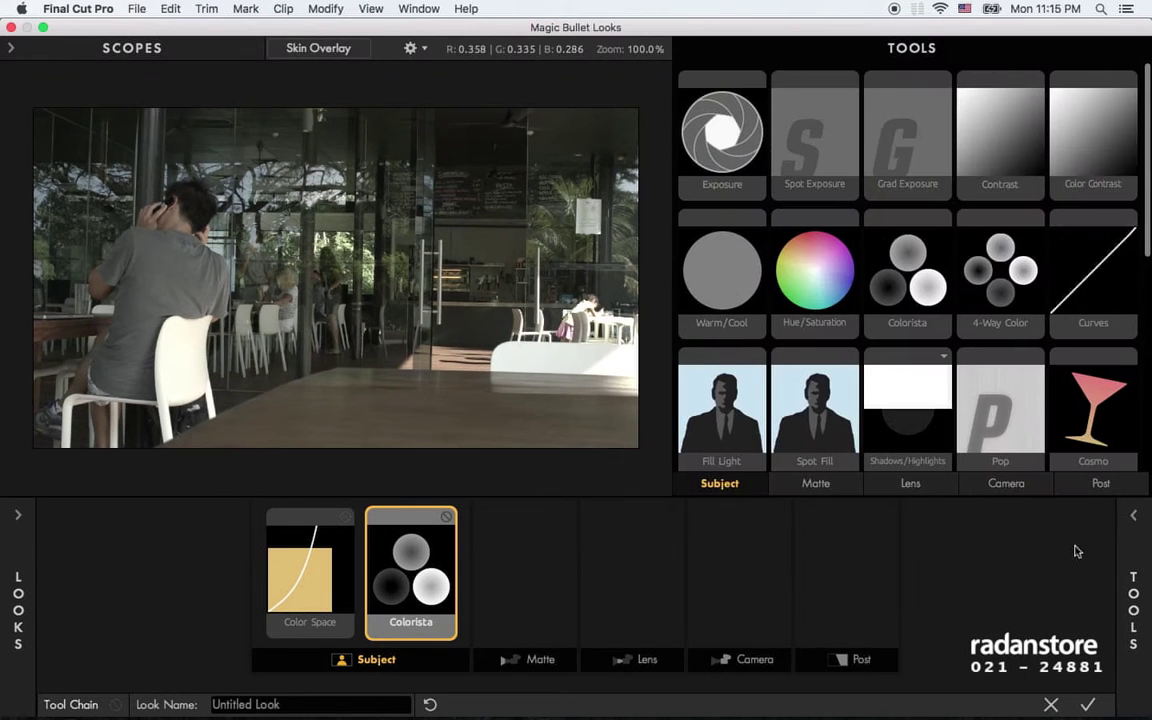
- Add a Color Filter to the Matte stage after Colorista and tint it pale cyan-white
click(815, 483)
click(526, 672)
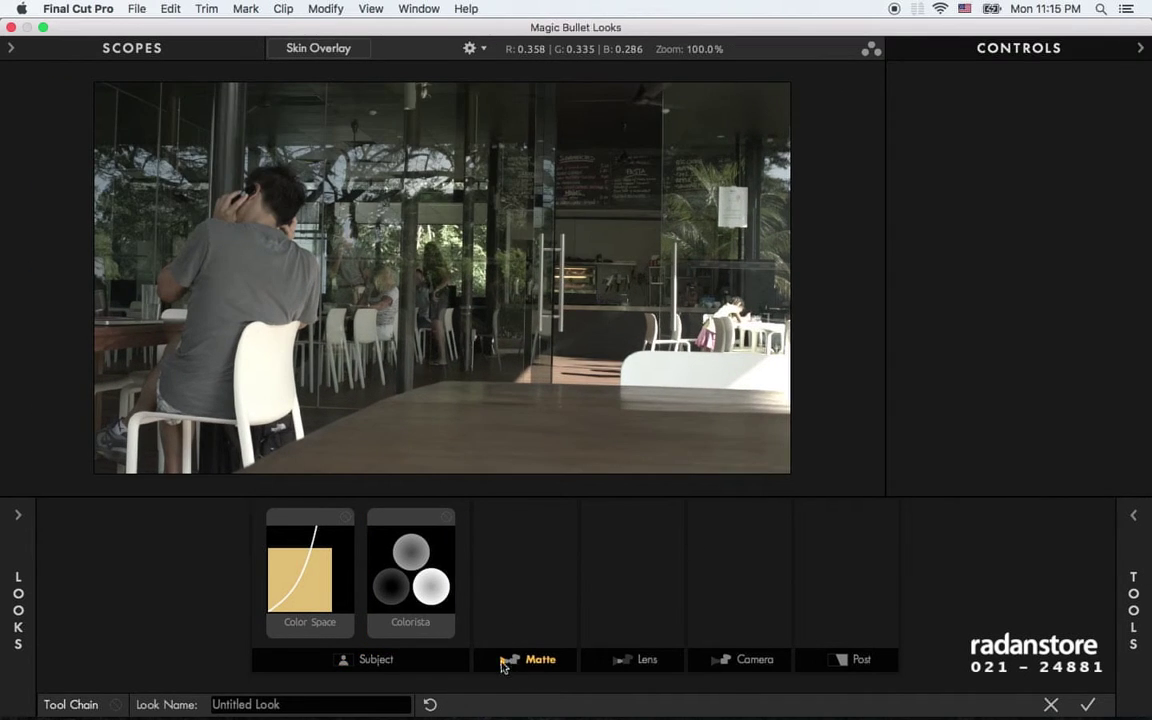
click(1020, 535)
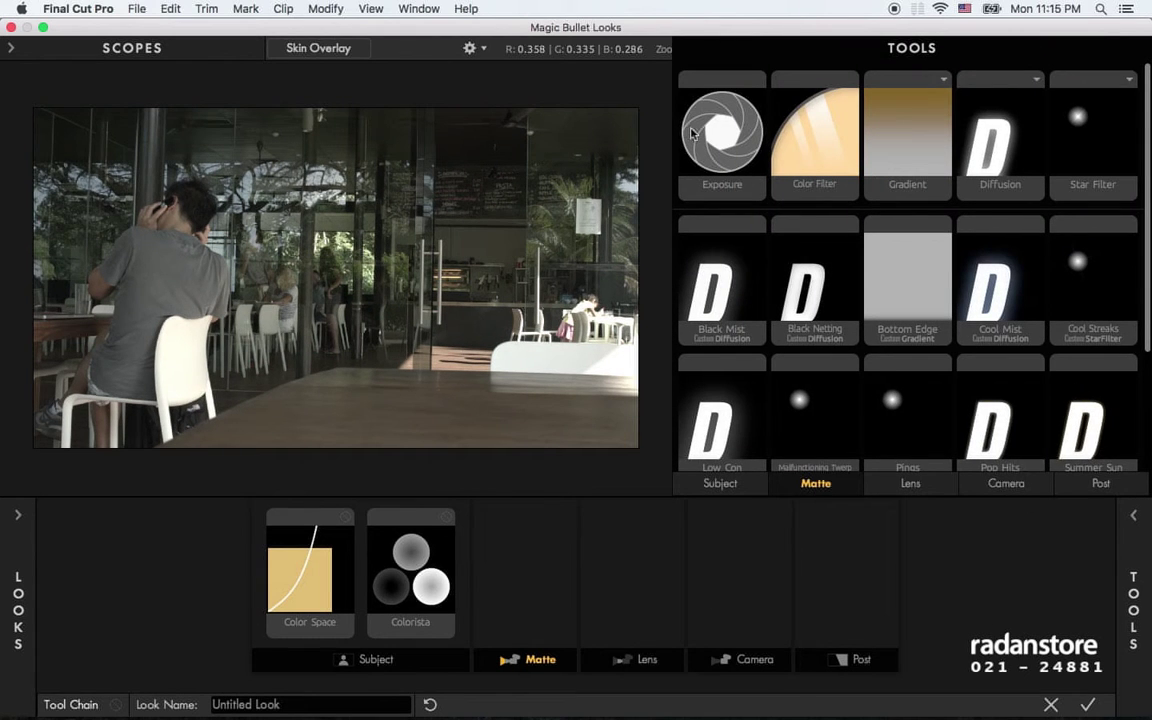
mouse_move(839, 151)
mouse_down()
mouse_move(533, 568)
mouse_move(205, 278)
mouse_move(183, 307)
mouse_up()
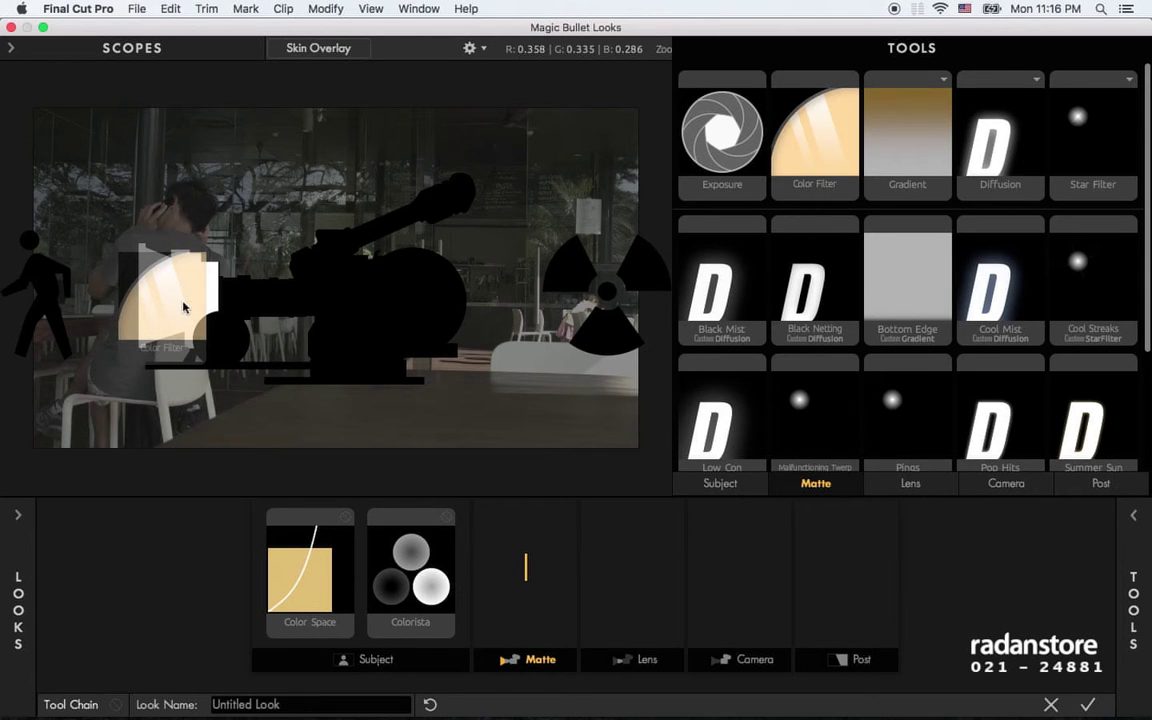
drag(183, 307, 181, 304)
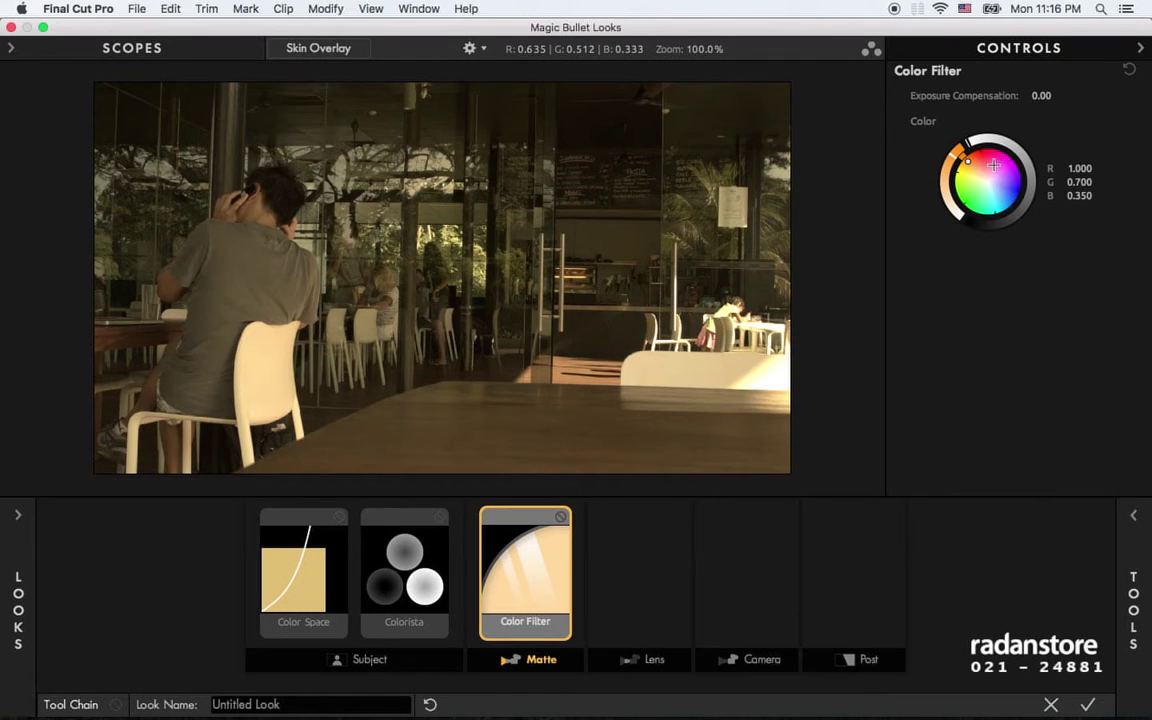
drag(996, 183, 995, 194)
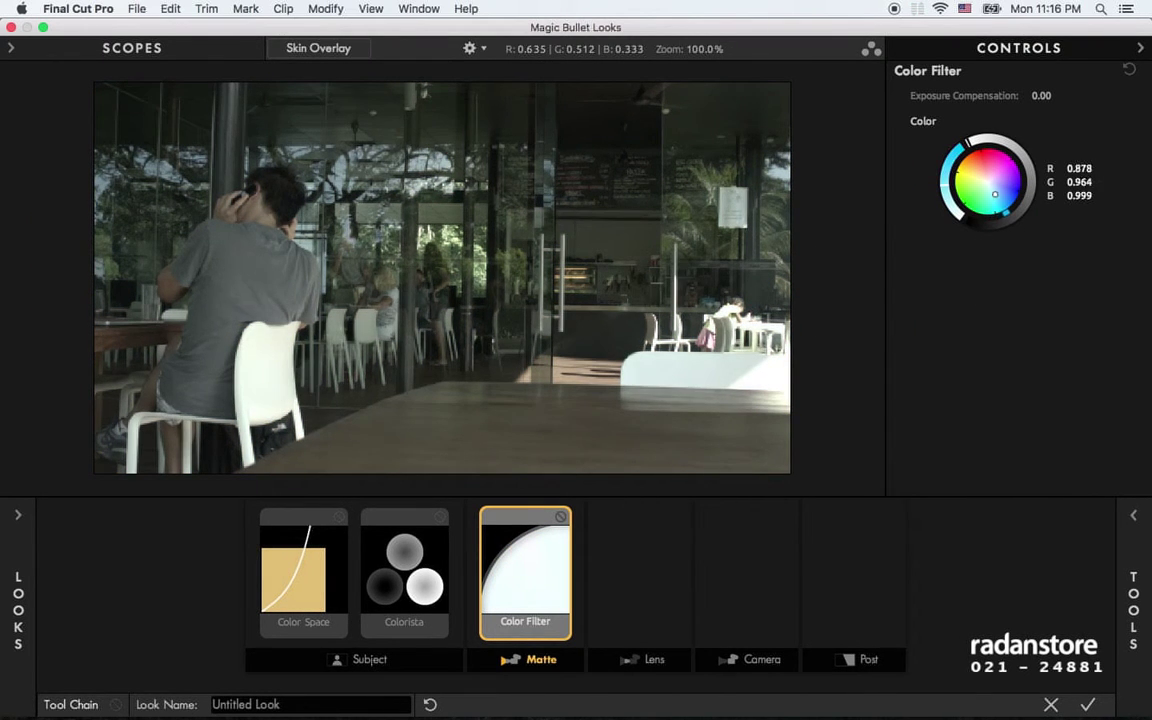
click(697, 548)
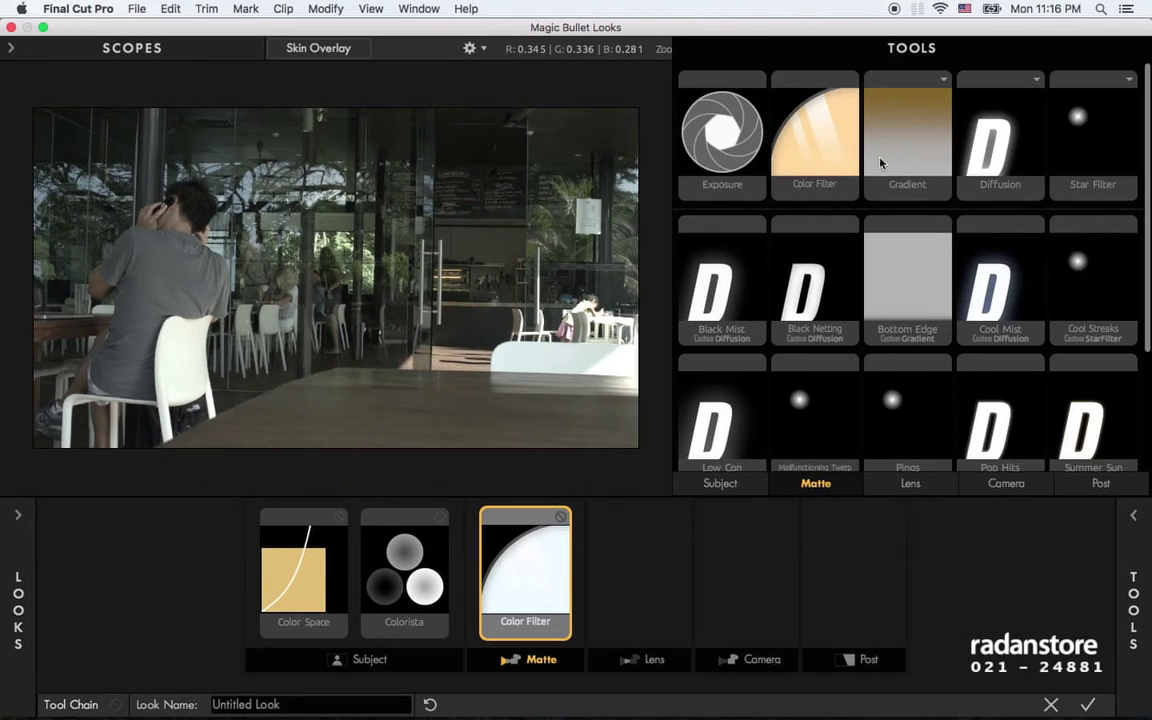
- Add a Gradient after Color Filter, end it around mid-frame, and tint it warm tan
mouse_move(905, 145)
mouse_down()
mouse_move(473, 268)
mouse_move(182, 258)
mouse_up()
click(999, 284)
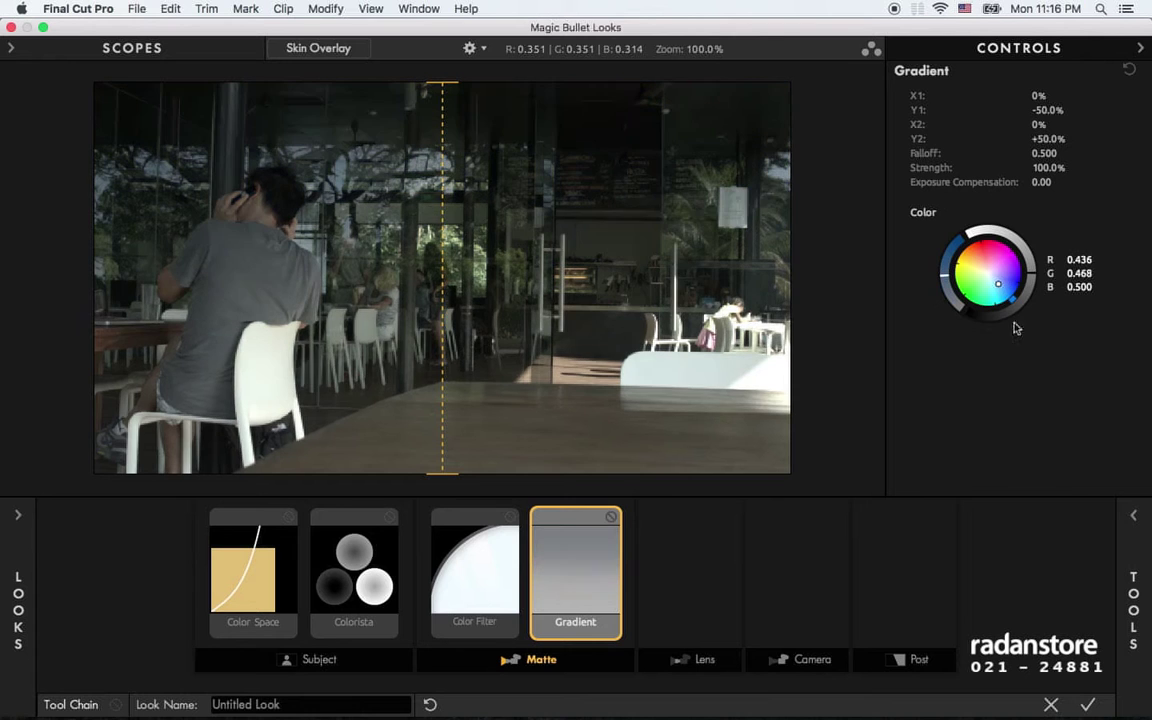
drag(997, 281, 993, 282)
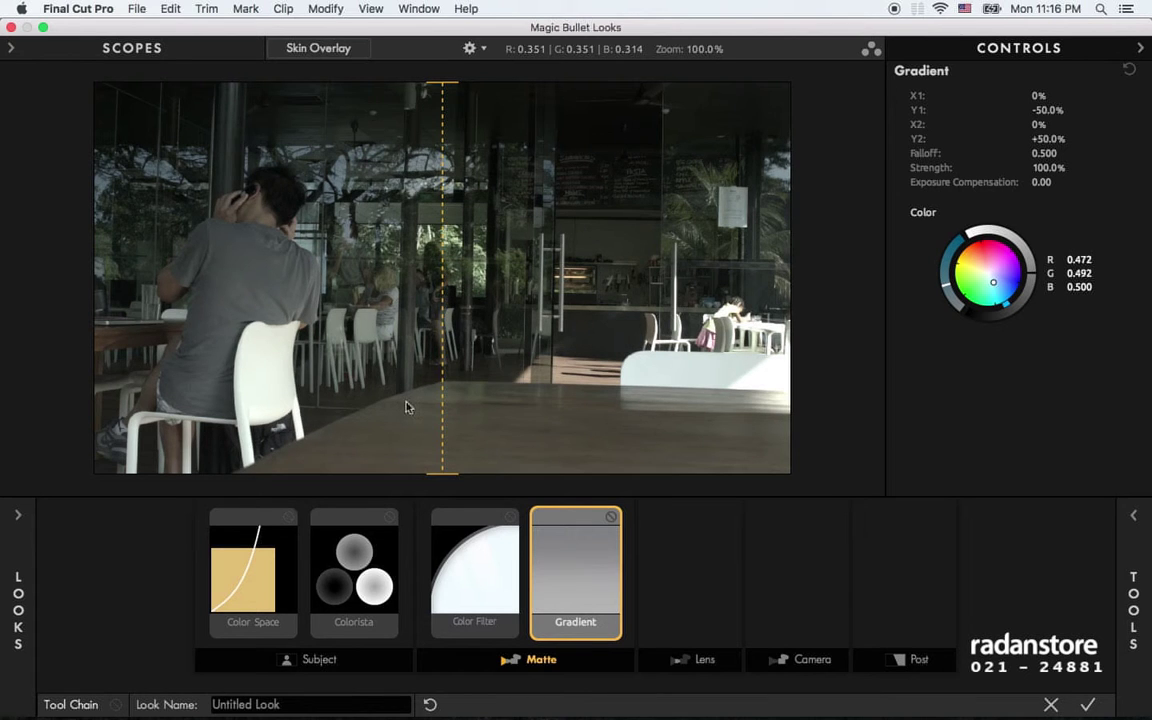
drag(443, 472, 434, 383)
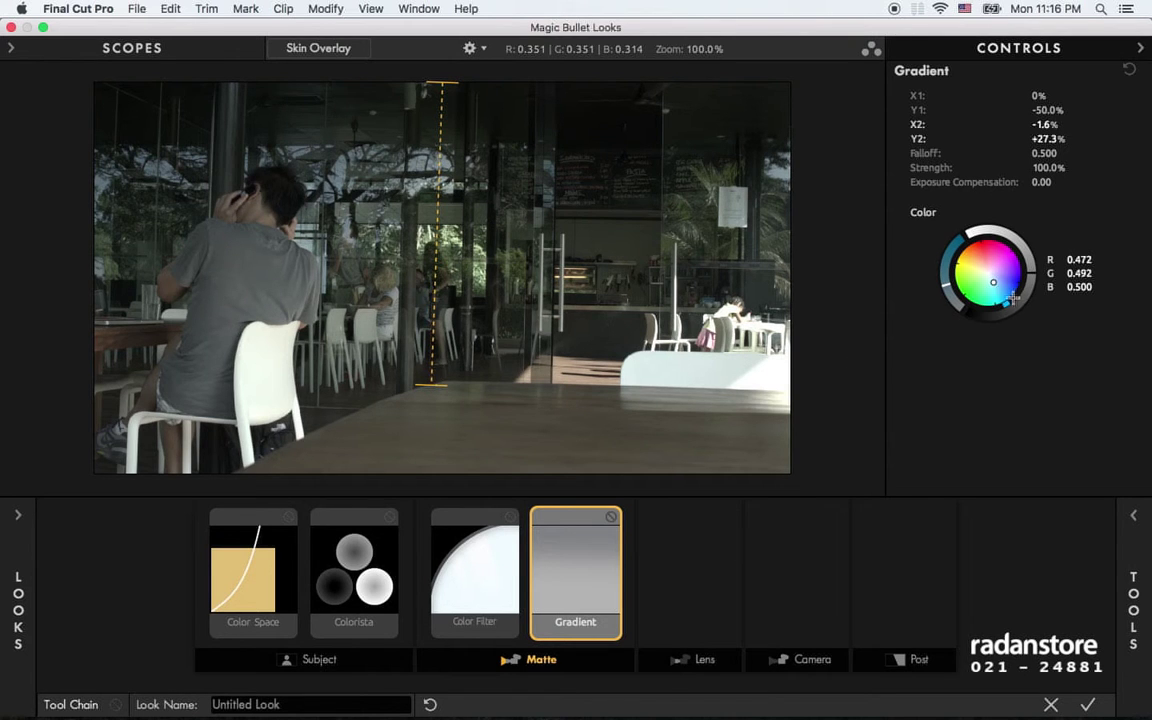
click(1133, 610)
drag(977, 260, 973, 256)
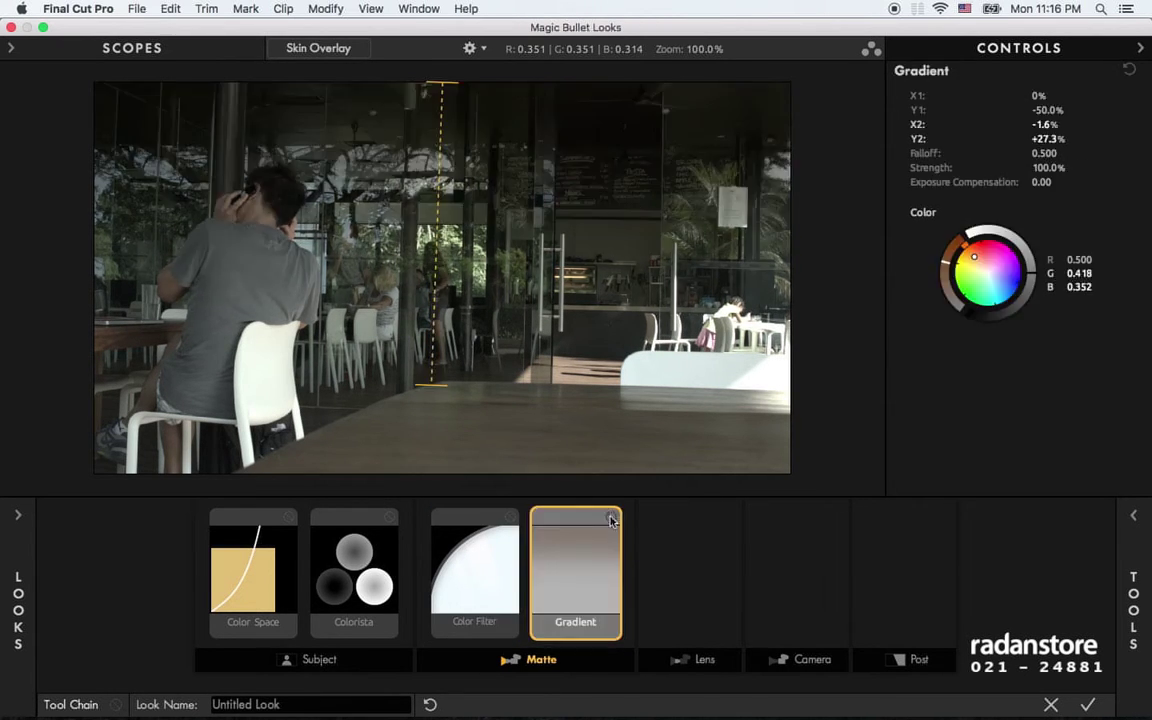
- Compare the Gradient on and off, then tint it slightly pinker
click(611, 518)
click(611, 518)
drag(974, 257, 982, 259)
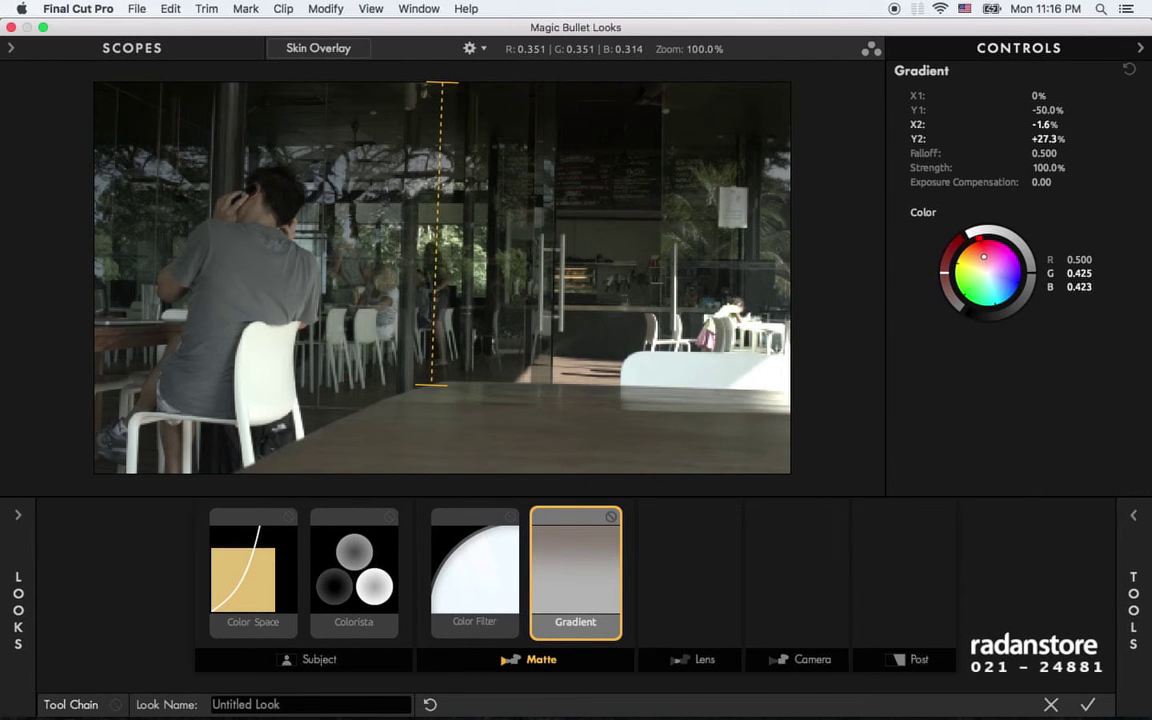
- Angle the gradient diagonally: X1 +27.8%, Y1 −41.4%, X2 −6.3%, Y2 +26.5%
drag(1043, 95, 947, 103)
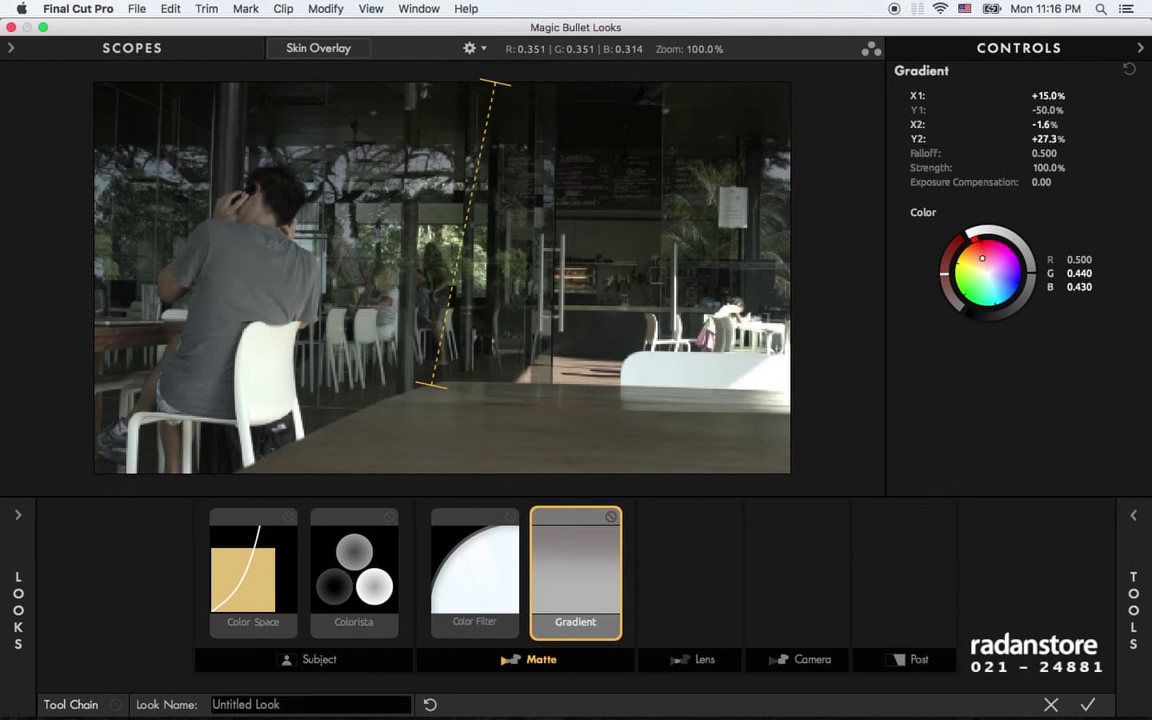
drag(712, 147, 715, 119)
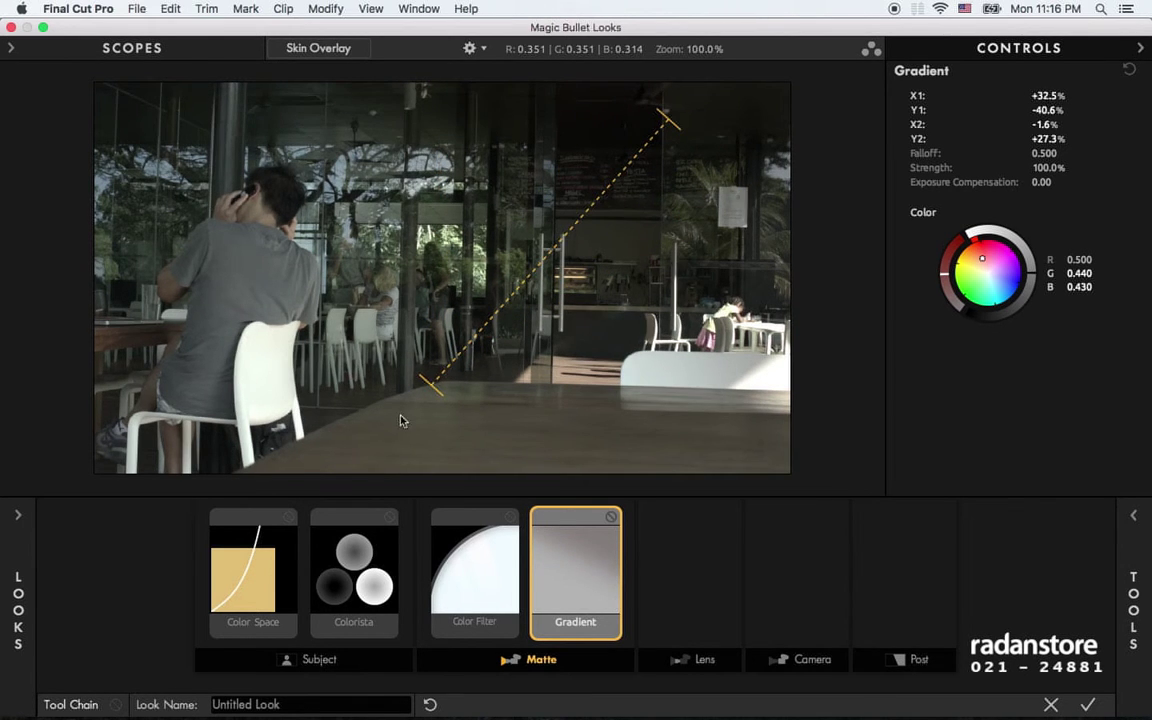
mouse_move(396, 322)
mouse_down()
mouse_move(412, 355)
mouse_move(401, 357)
mouse_up()
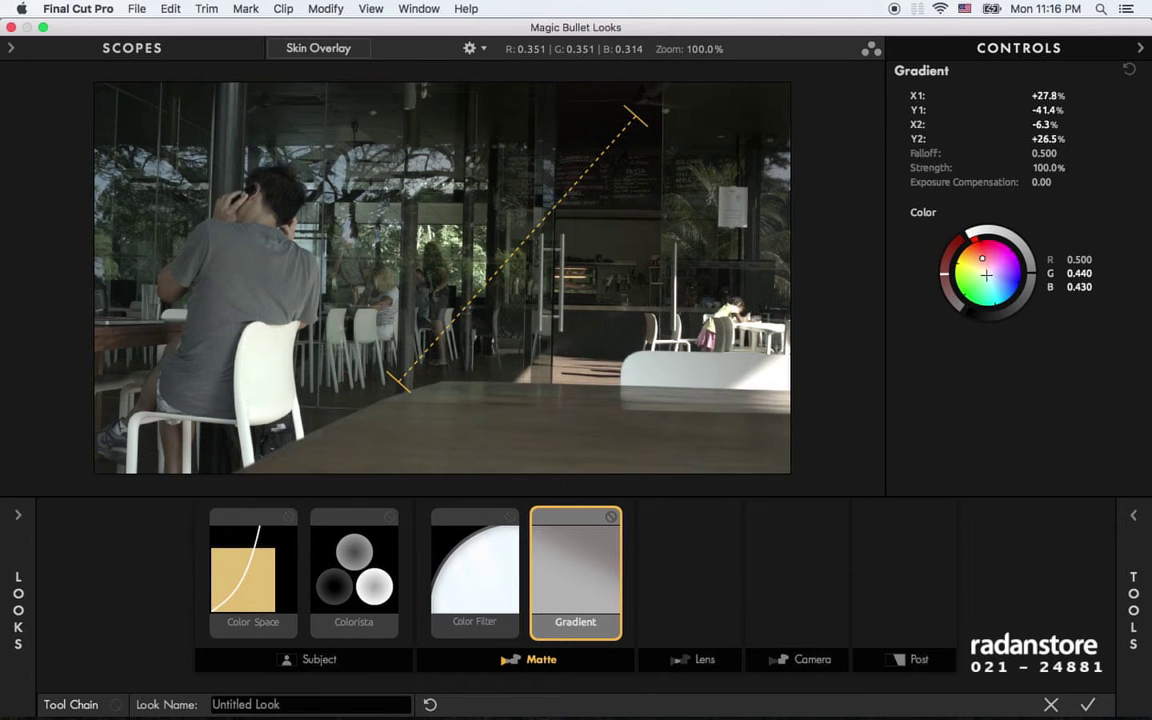
mouse_move(1043, 181)
mouse_down()
mouse_move(1090, 181)
mouse_move(1033, 181)
mouse_move(1043, 181)
mouse_up()
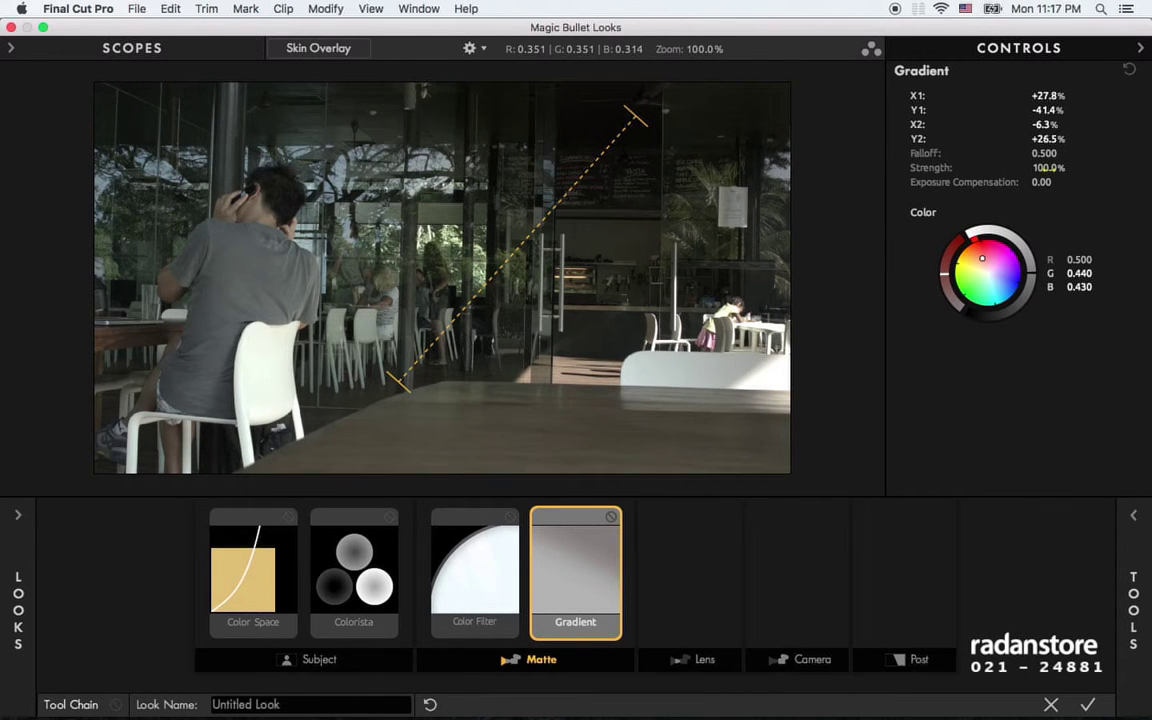
- Move the gradient's lower end toward the frame centre while trying different falloff values
click(1063, 168)
mouse_move(1063, 168)
mouse_down()
mouse_move(1045, 157)
mouse_move(1058, 153)
mouse_move(572, 216)
mouse_up()
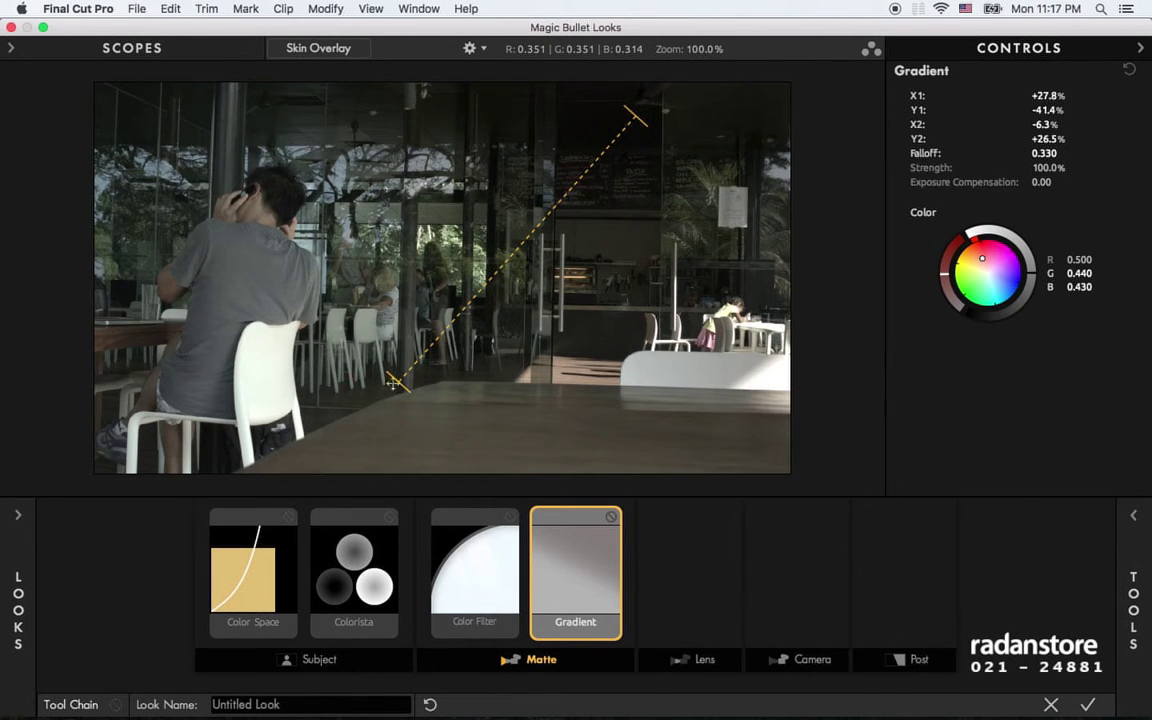
drag(407, 377, 370, 332)
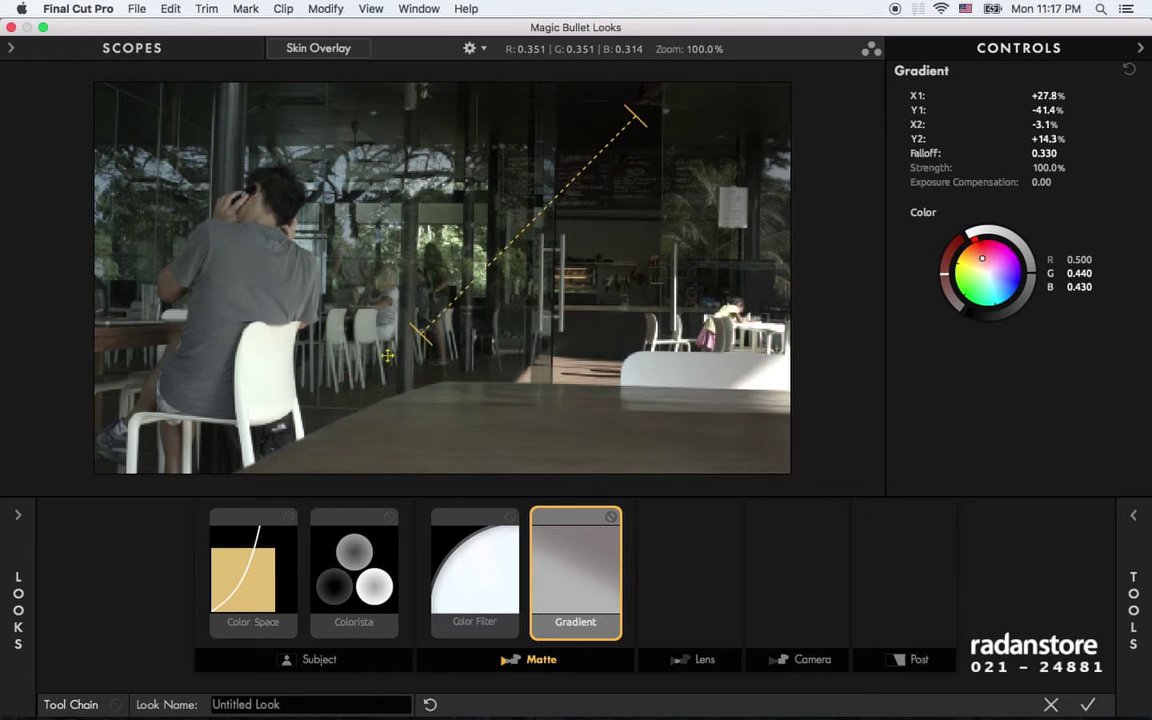
mouse_move(431, 280)
mouse_down()
mouse_move(440, 254)
mouse_move(439, 279)
mouse_up()
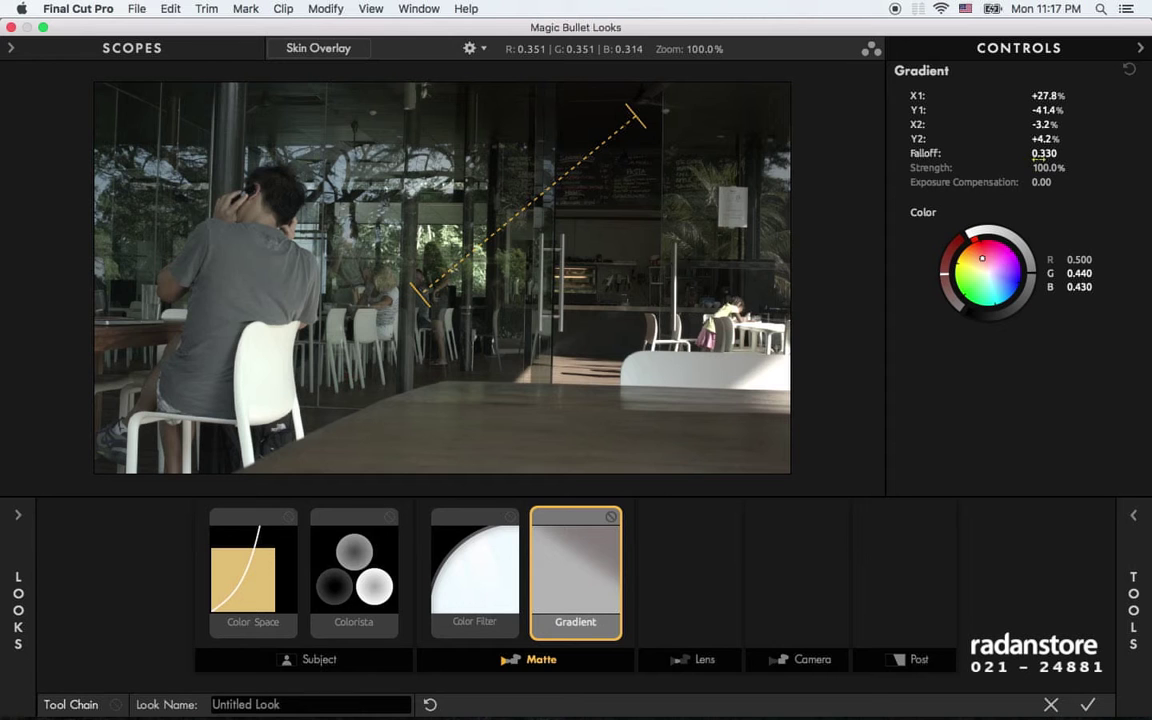
drag(1044, 155, 940, 141)
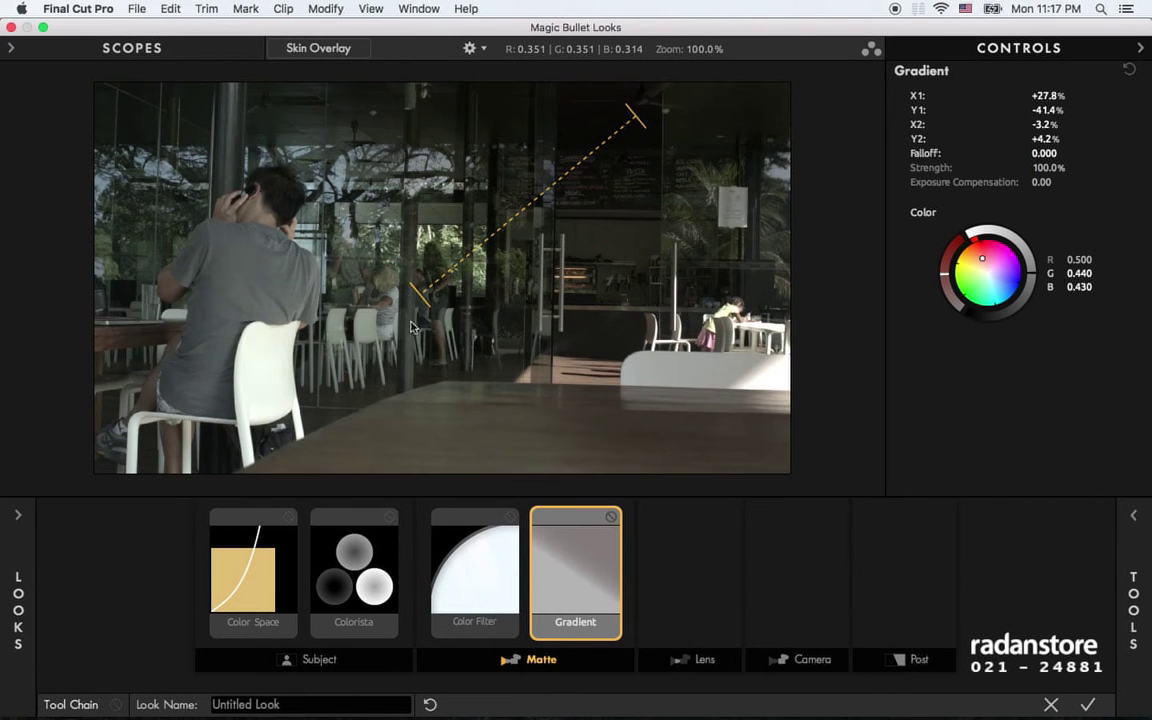
mouse_move(421, 295)
mouse_down()
mouse_move(447, 308)
mouse_move(448, 293)
mouse_up()
- Set Gradient falloff to 0.300 and place its lower end on the chair (X2 −24.0%, Y2 +22.8%)
mouse_move(1044, 153)
mouse_down()
mouse_move(1080, 153)
mouse_move(1037, 153)
mouse_up()
click(1050, 153)
key(BackSpace)
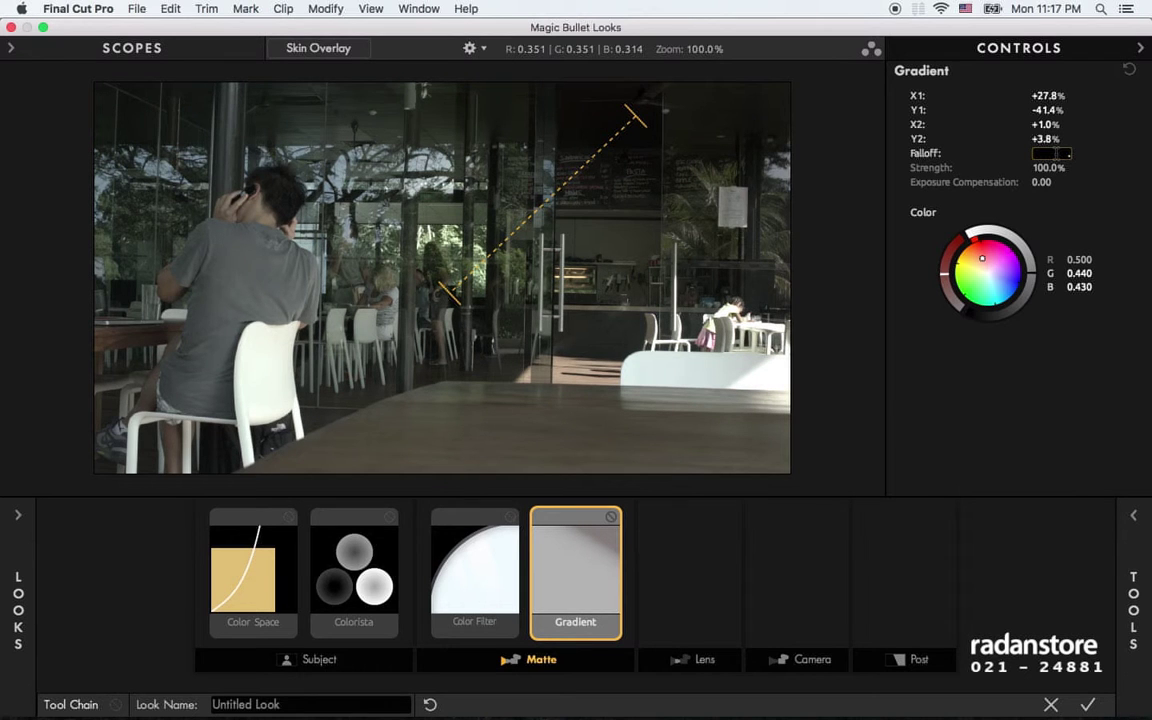
text(.5)
key(Return)
drag(468, 274, 322, 399)
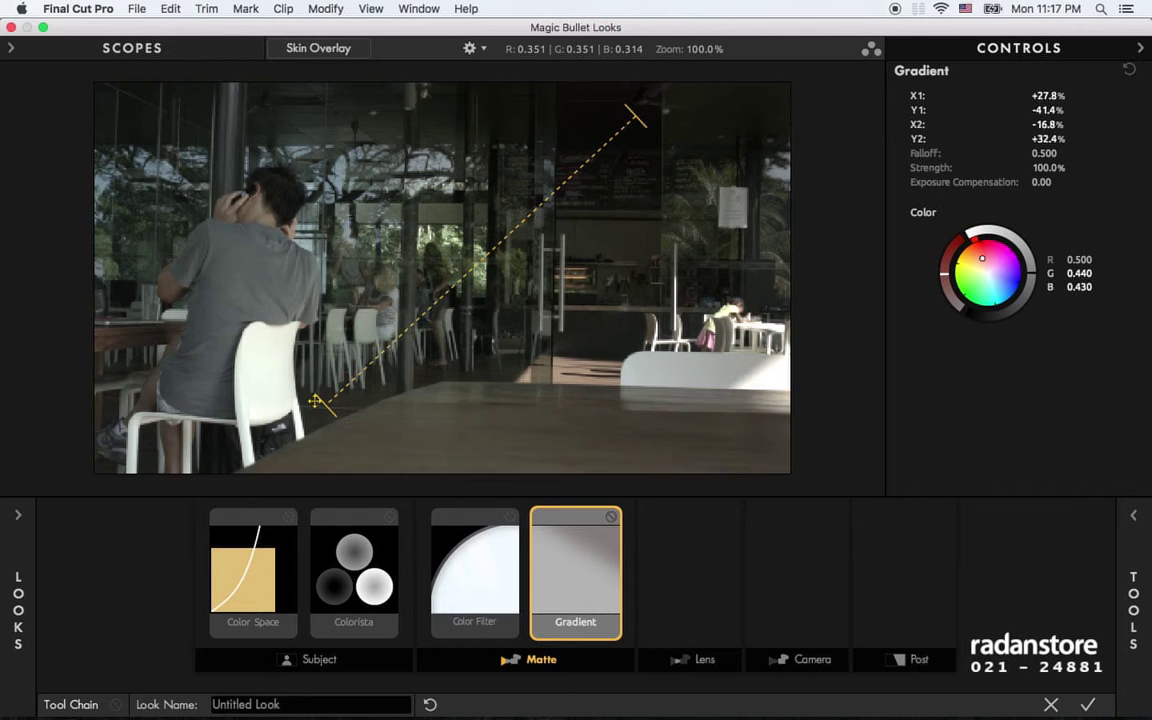
click(1052, 153)
key(BackSpace)
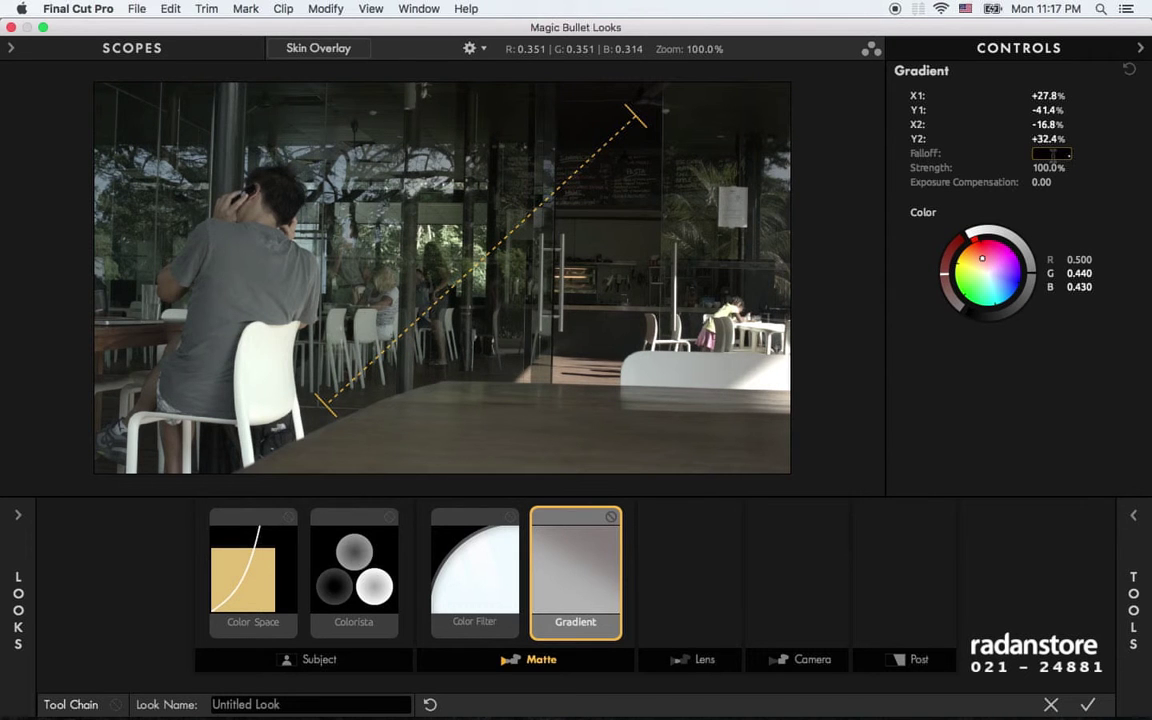
text(.3)
key(Return)
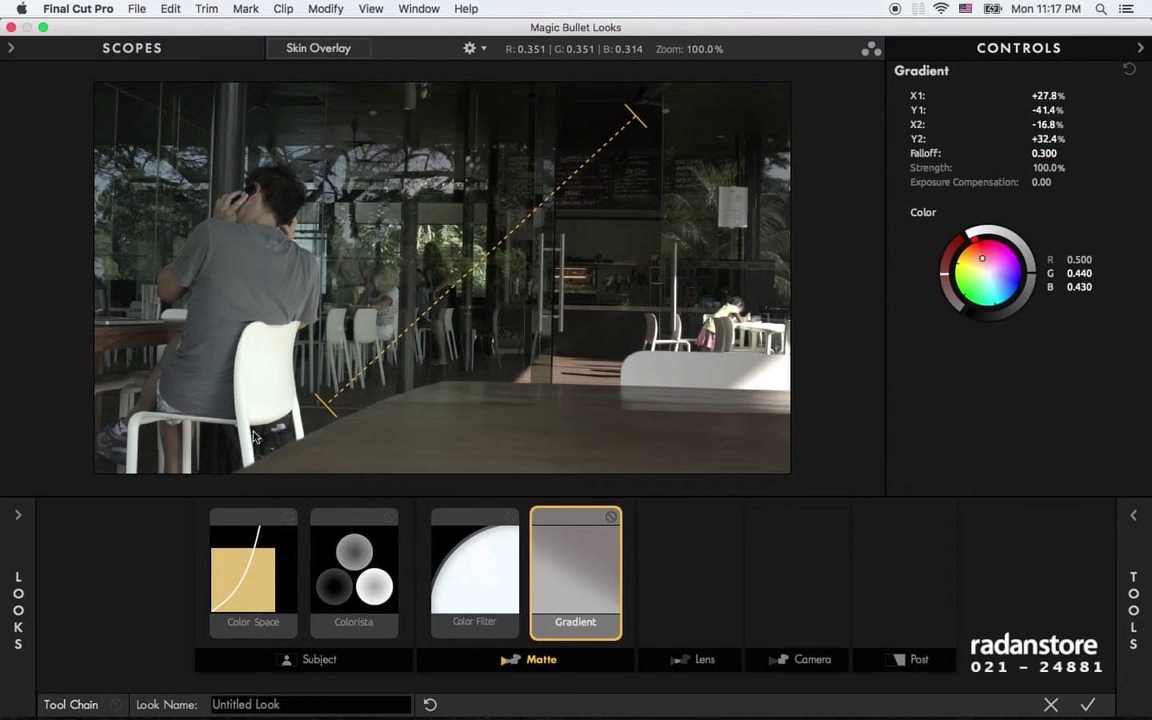
drag(322, 399, 272, 365)
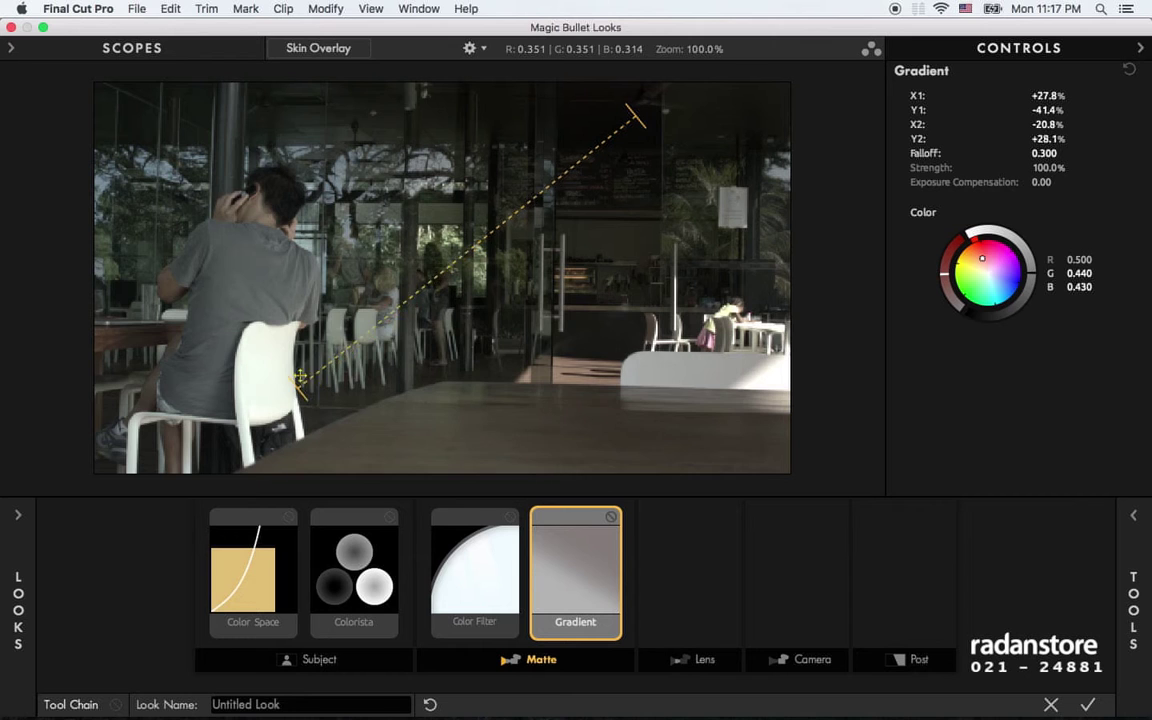
click(808, 561)
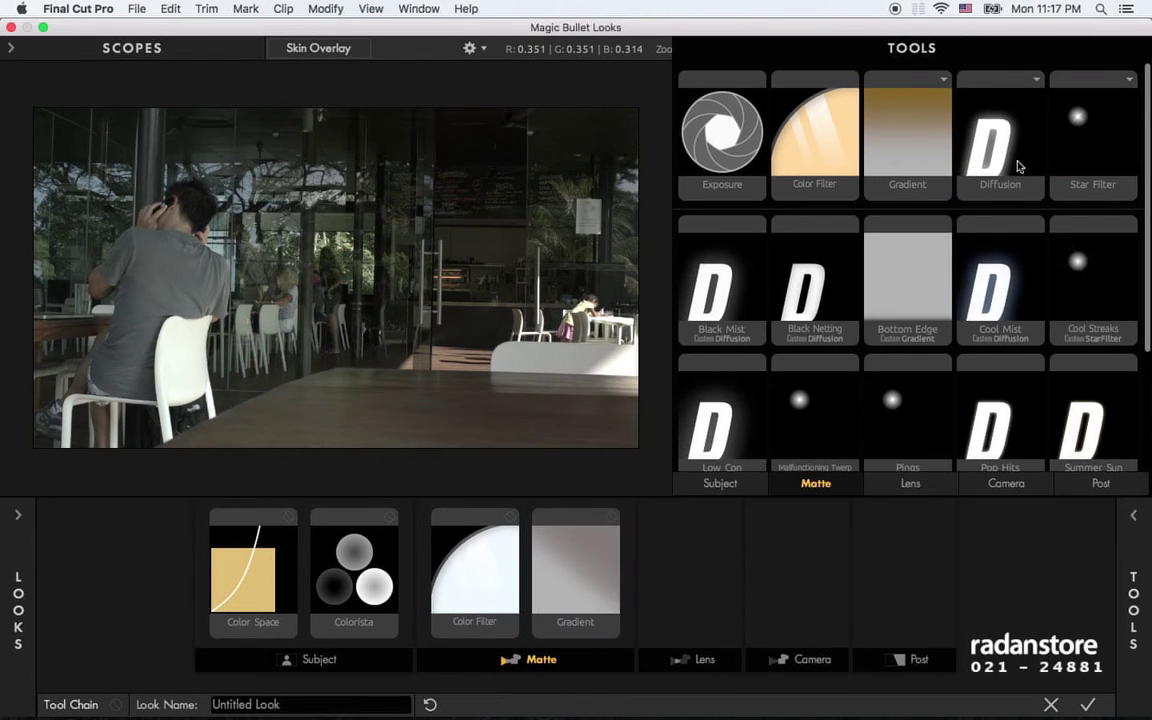
- Add a trial Diffusion to the Matte stage, then delete Color Filter and Gradient from the chain
drag(1018, 167, 540, 543)
click(540, 543)
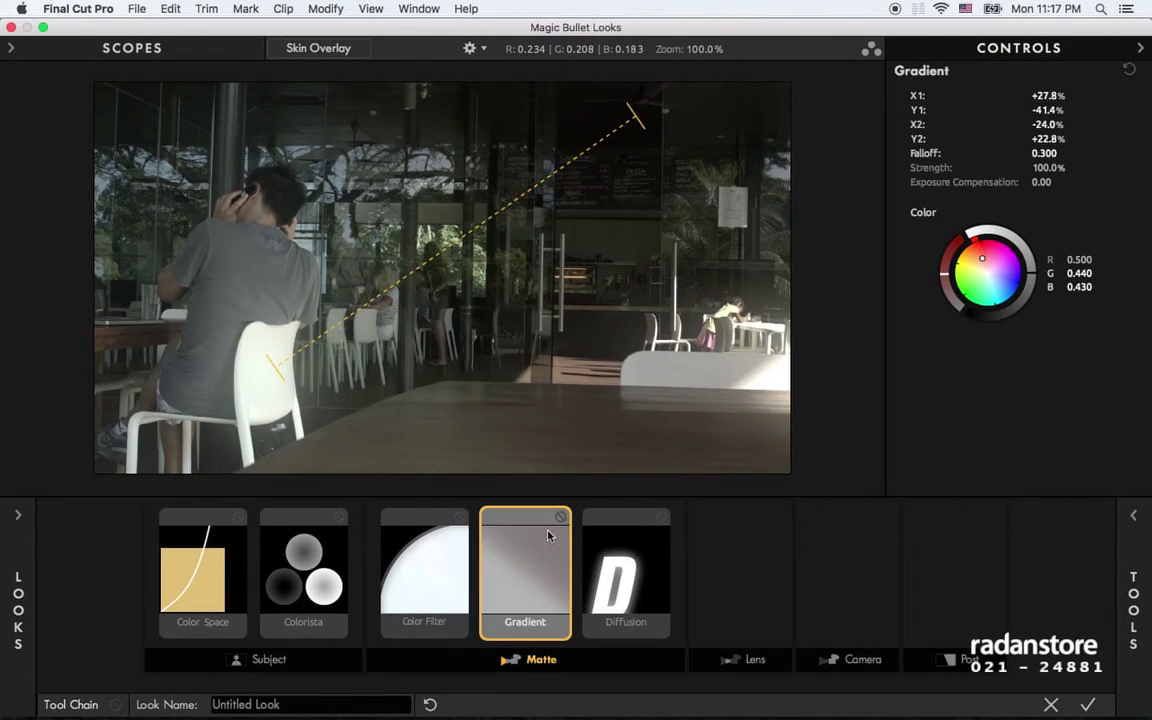
click(446, 543)
key(Delete)
click(448, 545)
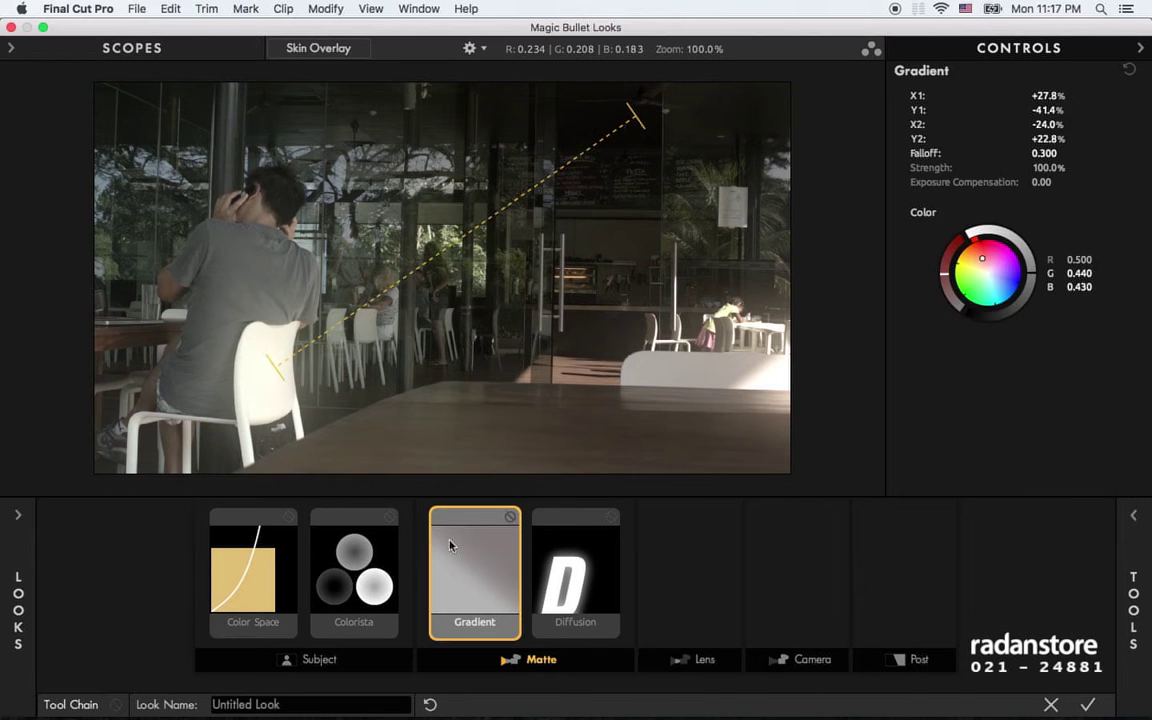
key(Delete)
click(487, 529)
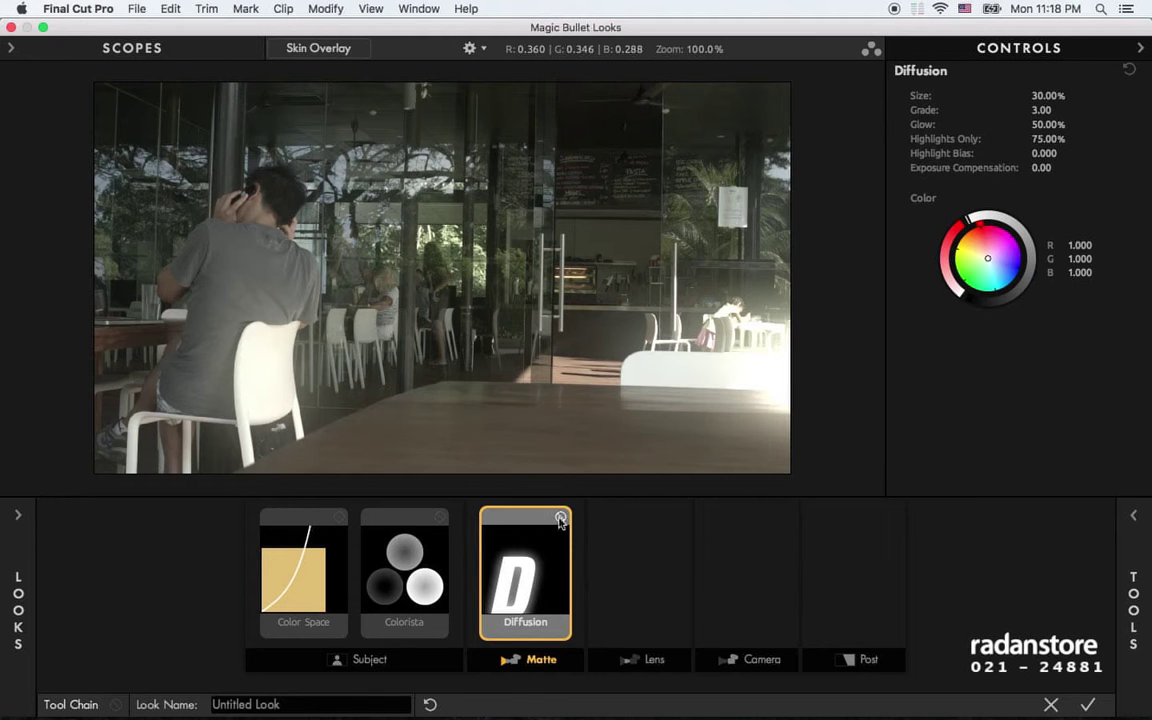
- Delete the trial Diffusion, re-add Diffusion after Colorista, and leave it switched on
key(Delete)
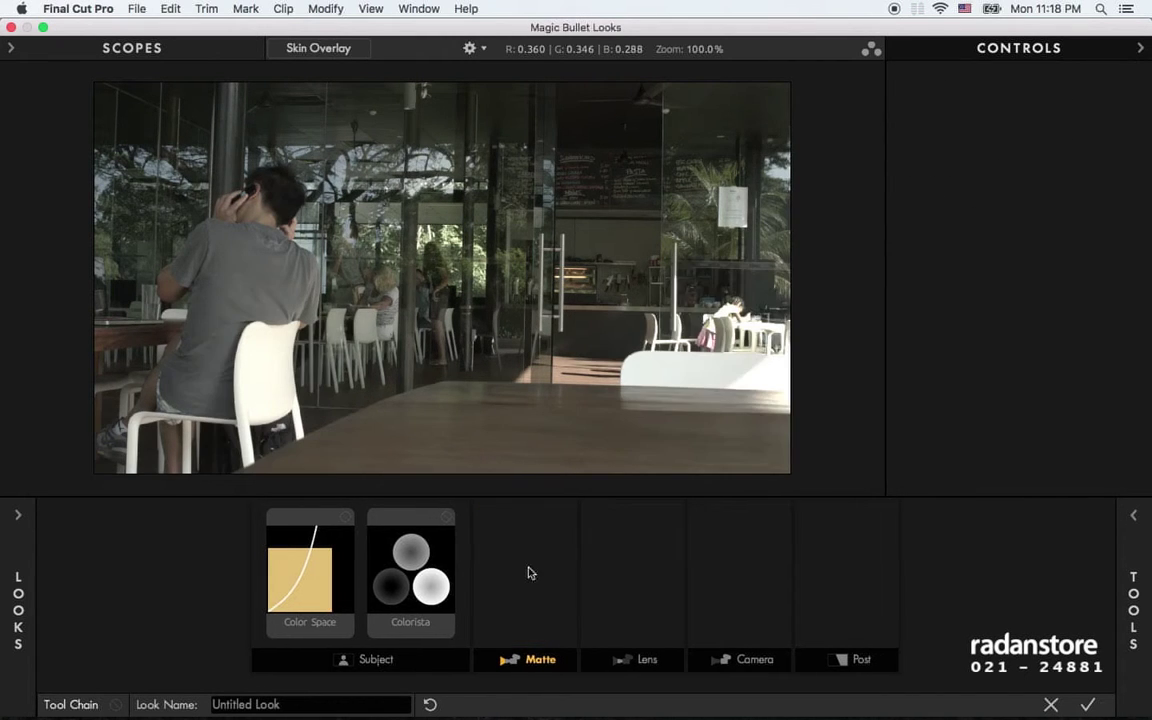
click(530, 572)
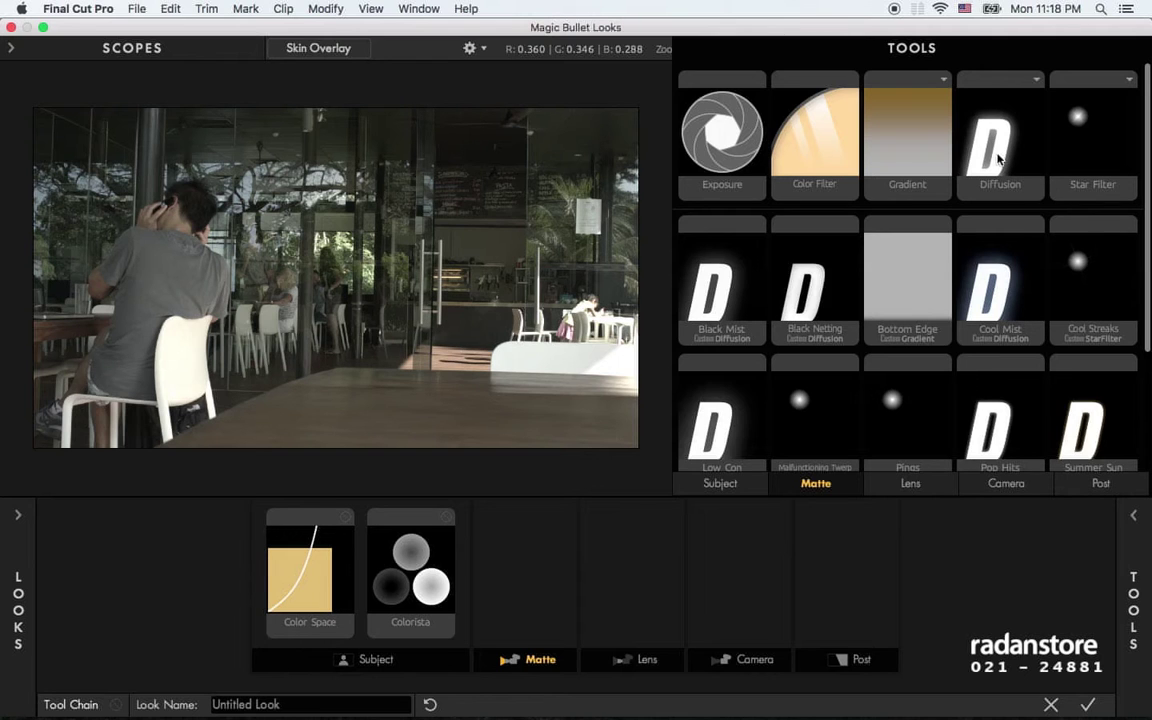
drag(997, 155, 248, 292)
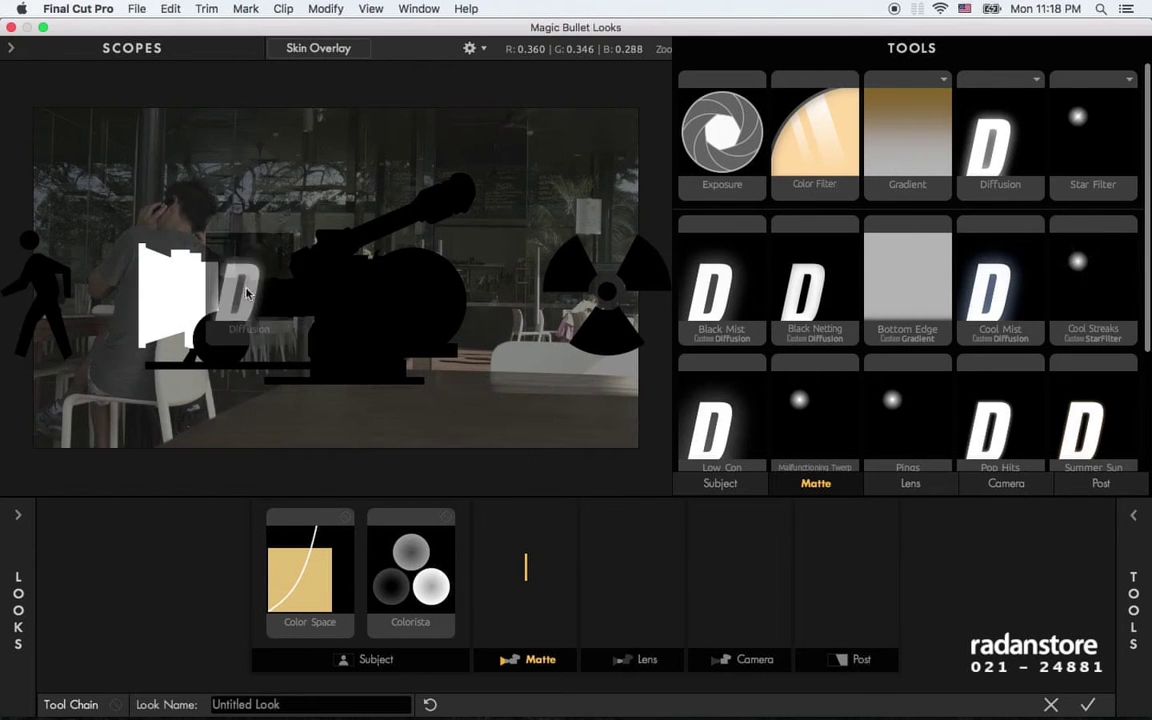
drag(248, 292, 172, 301)
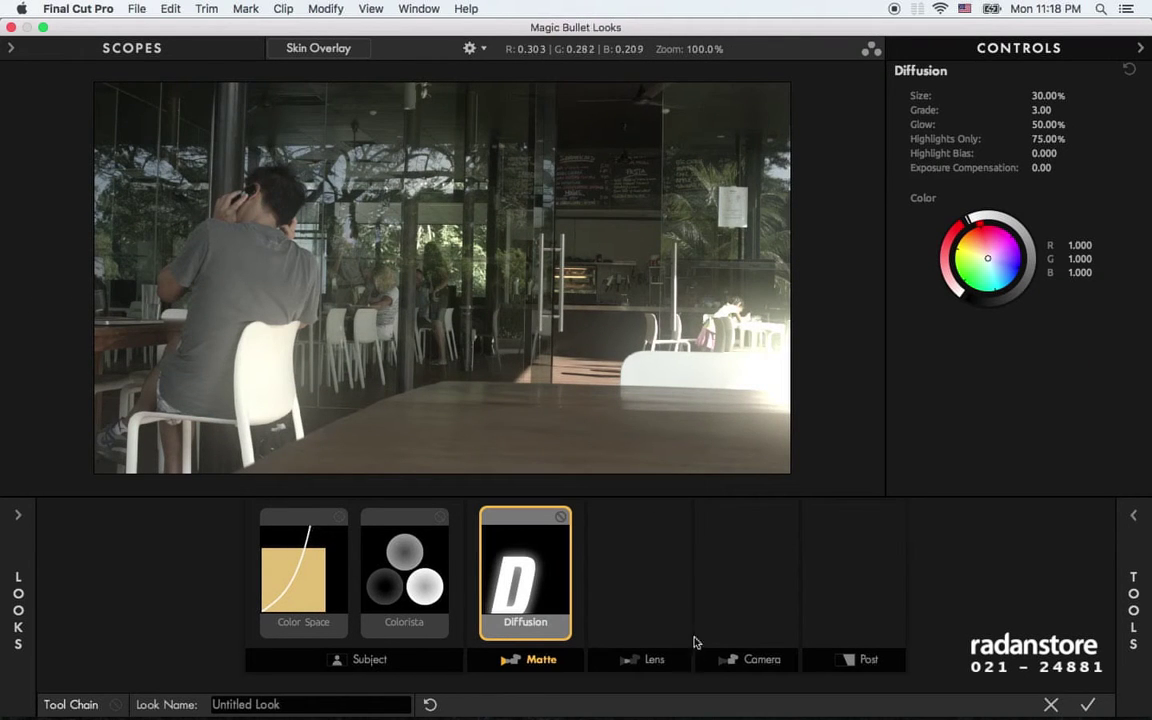
click(561, 517)
click(561, 517)
click(562, 518)
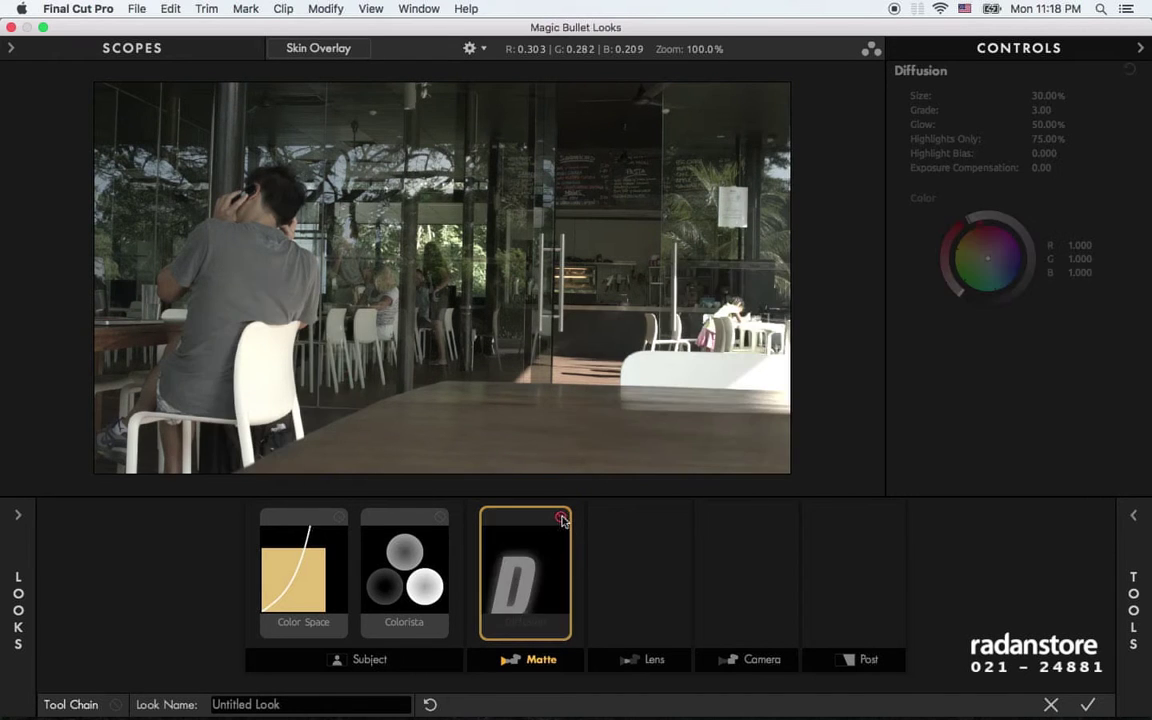
click(562, 518)
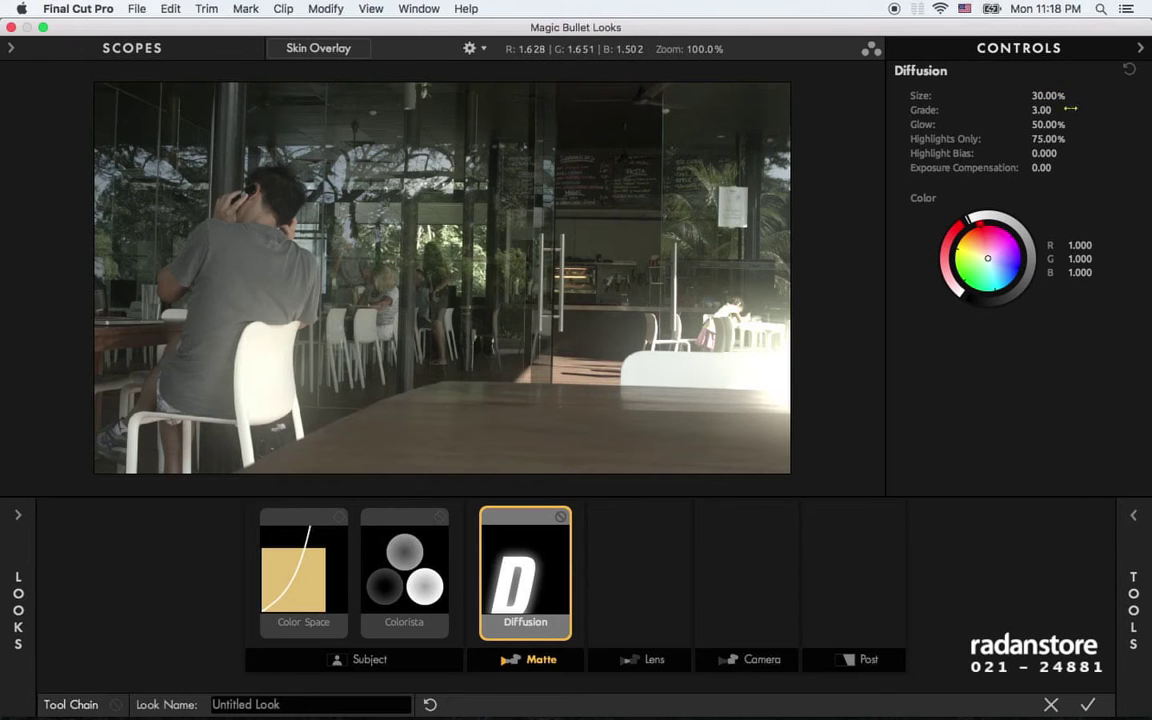
- Set Diffusion size to 11.22% and grade to 1.88, with a faint warm tint
mouse_move(1047, 95)
mouse_down()
mouse_move(990, 95)
mouse_move(1065, 95)
mouse_up()
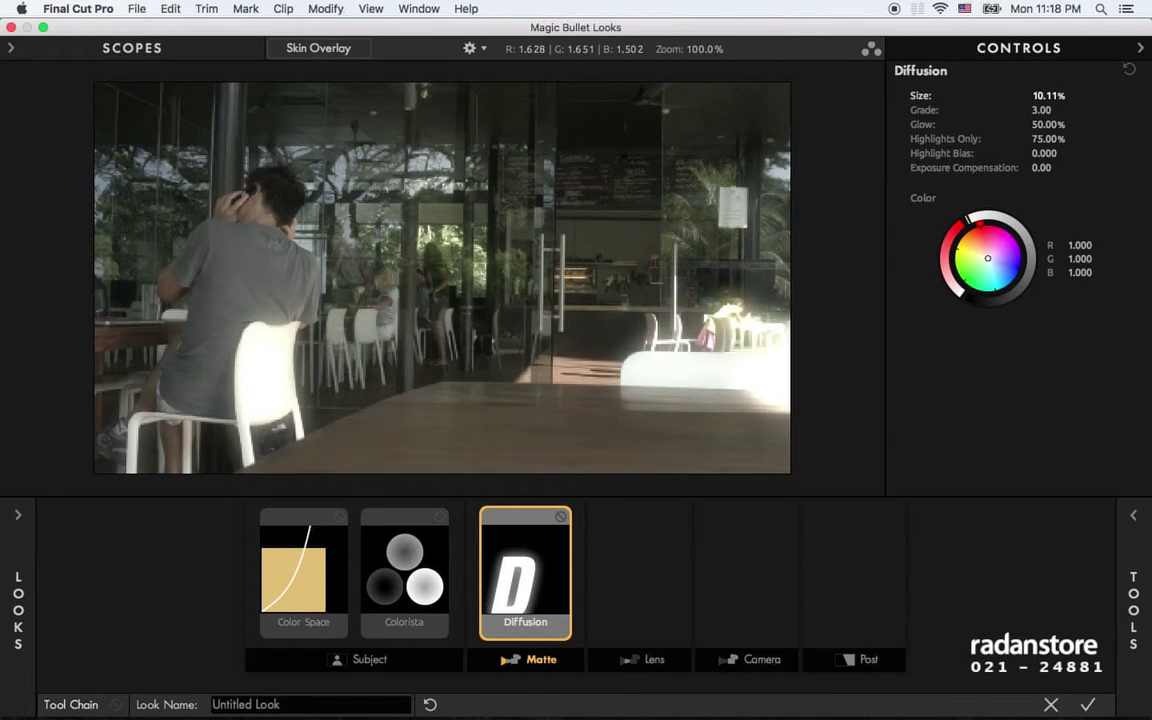
drag(1041, 110, 1029, 110)
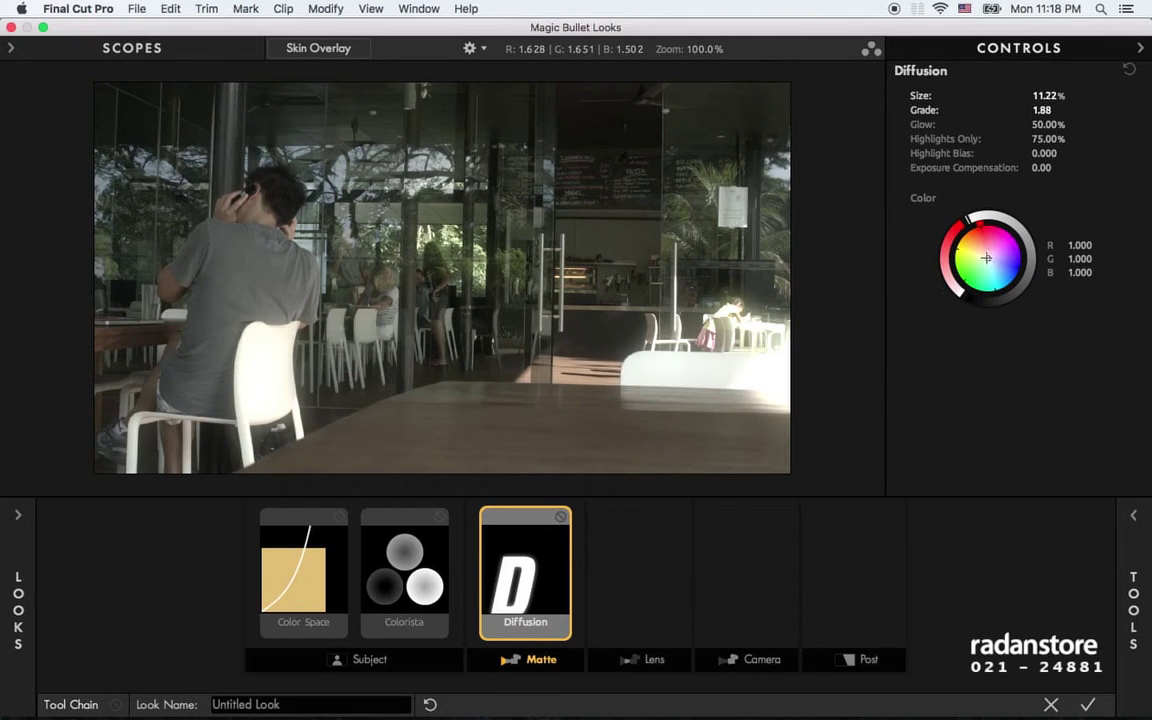
mouse_move(944, 270)
mouse_down()
mouse_move(956, 238)
mouse_move(983, 255)
mouse_up()
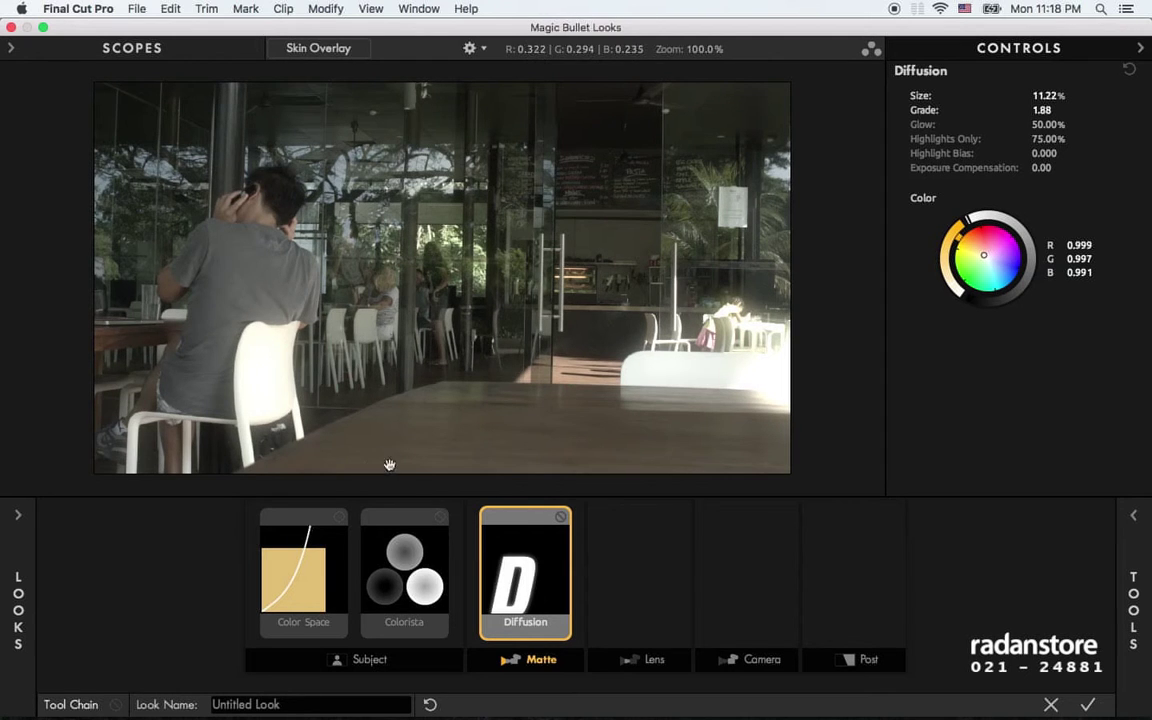
mouse_move(1133, 610)
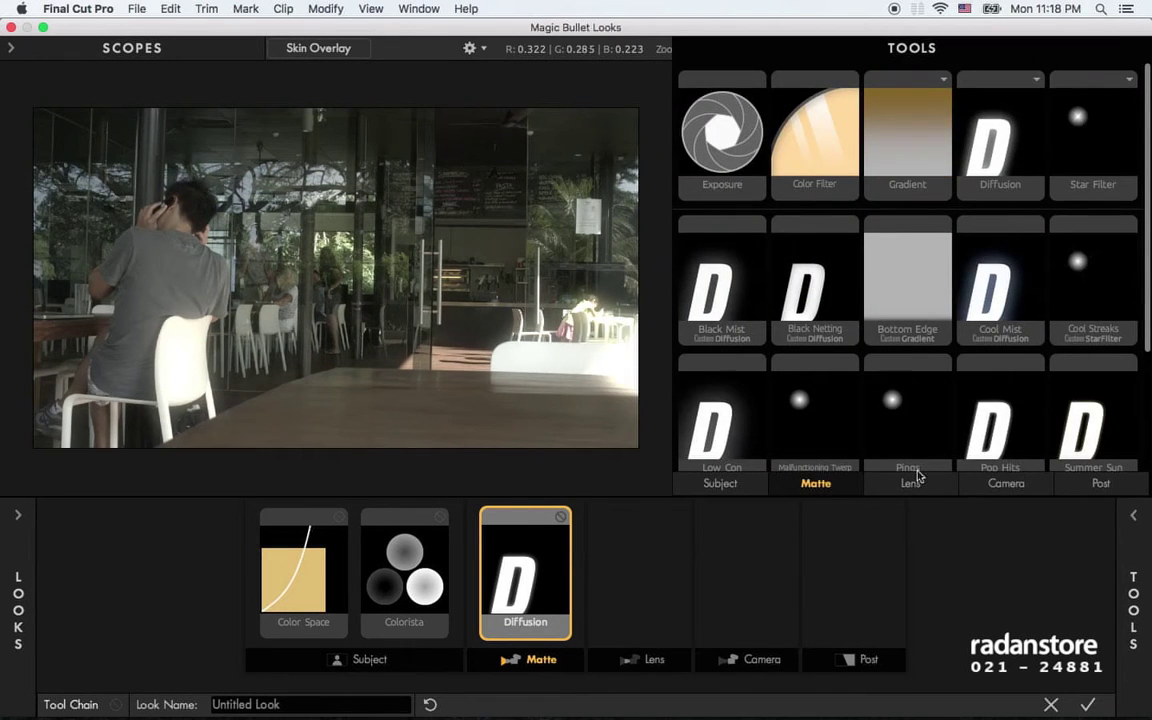
- Add a Star Filter at 5.75% size and delete the Diffusion from the chain
drag(1079, 140, 605, 560)
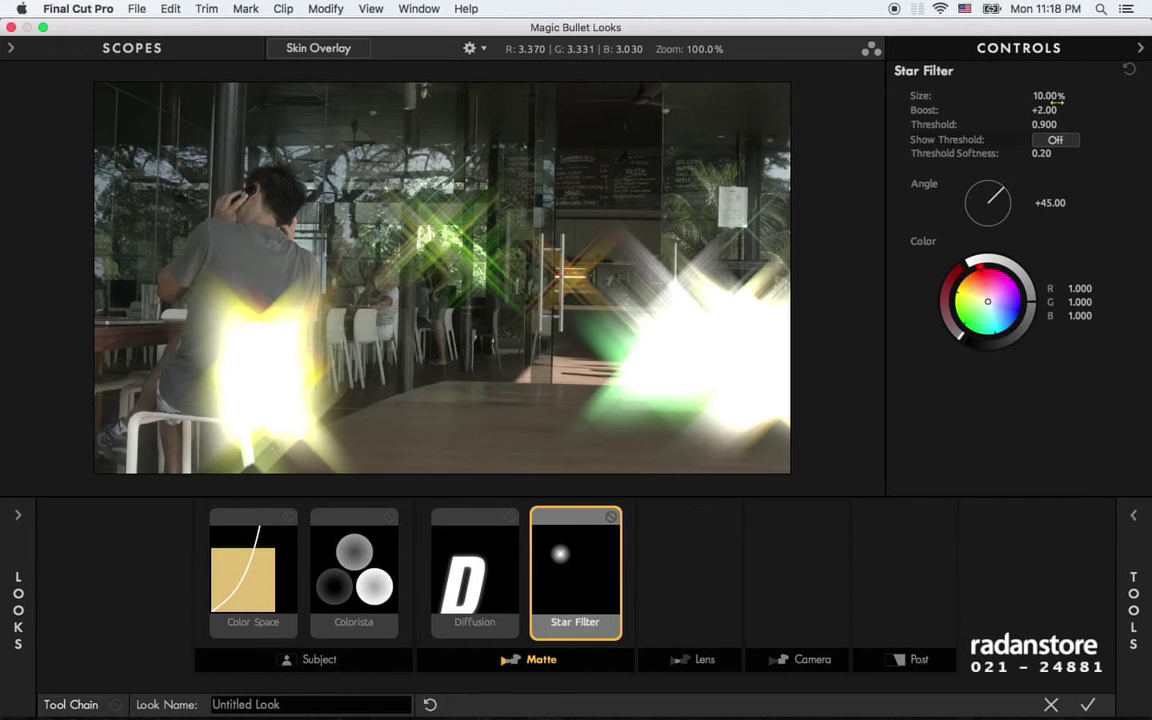
drag(1056, 101, 940, 96)
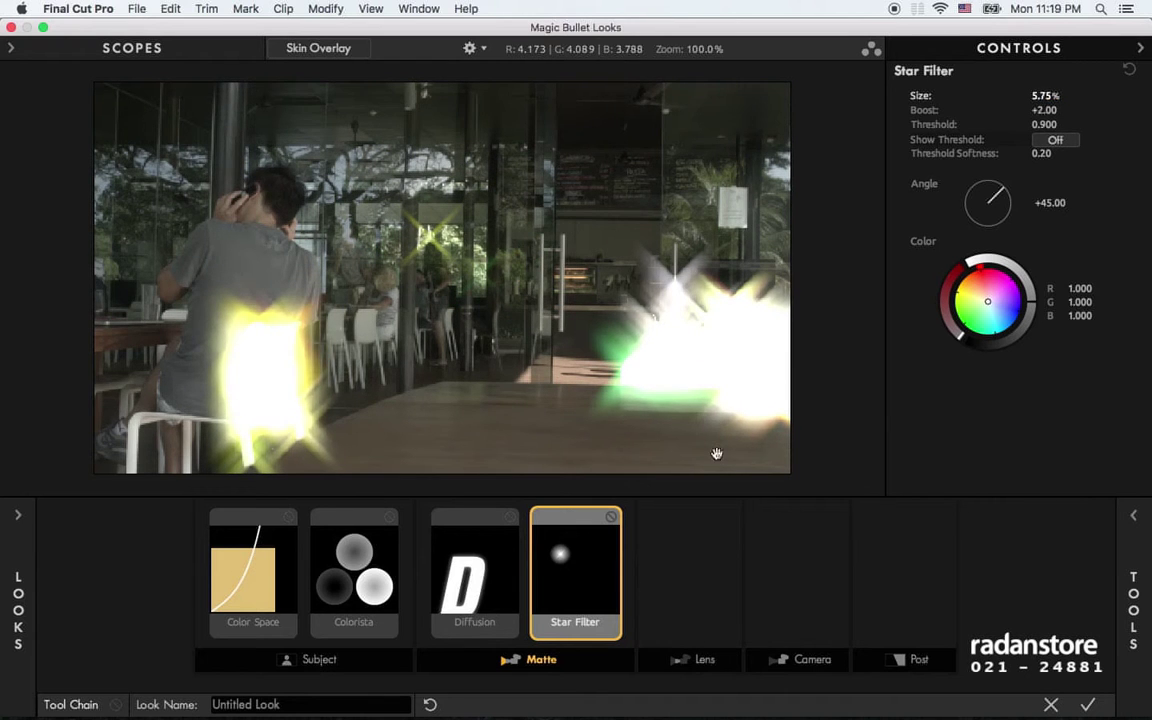
click(470, 585)
key(Delete)
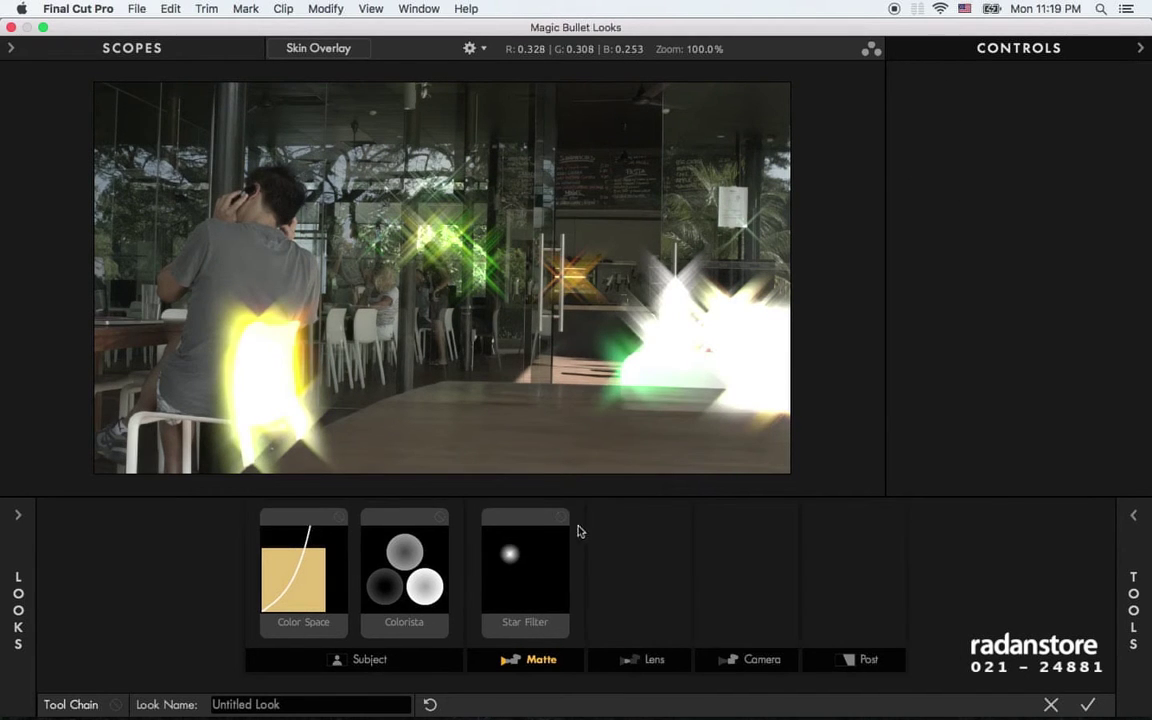
- Reduce the Star Filter to 10.54% size and -2.10 boost, leaving faint glints
click(566, 543)
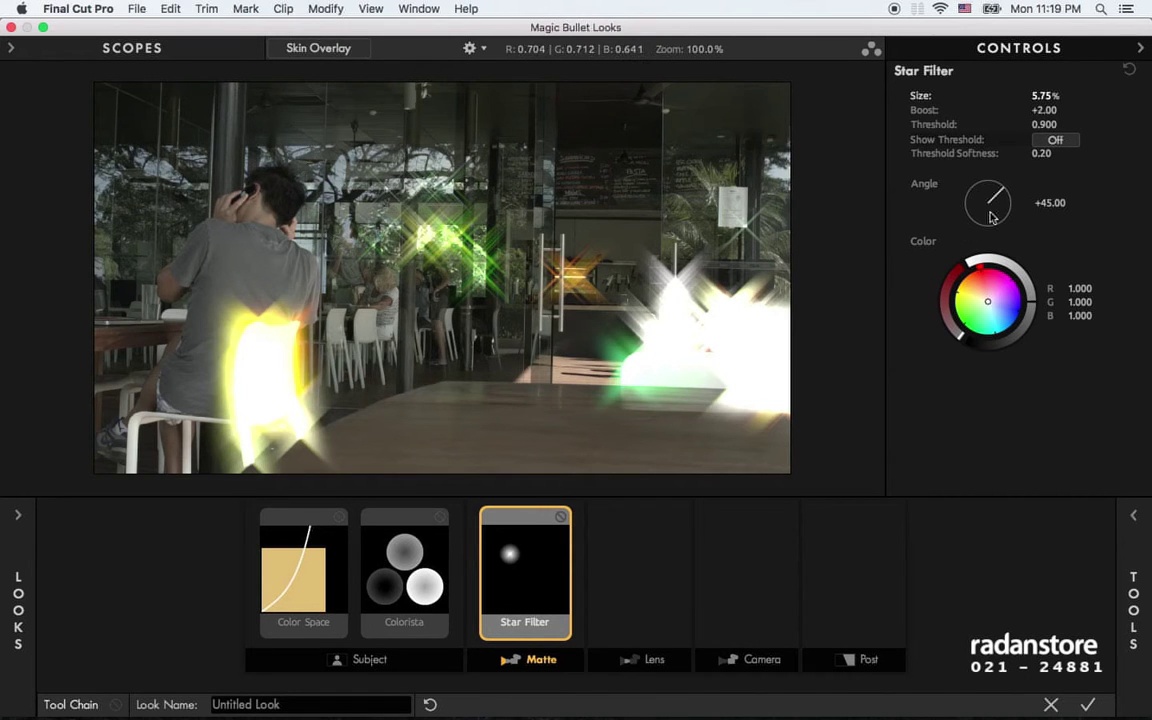
drag(958, 93, 948, 95)
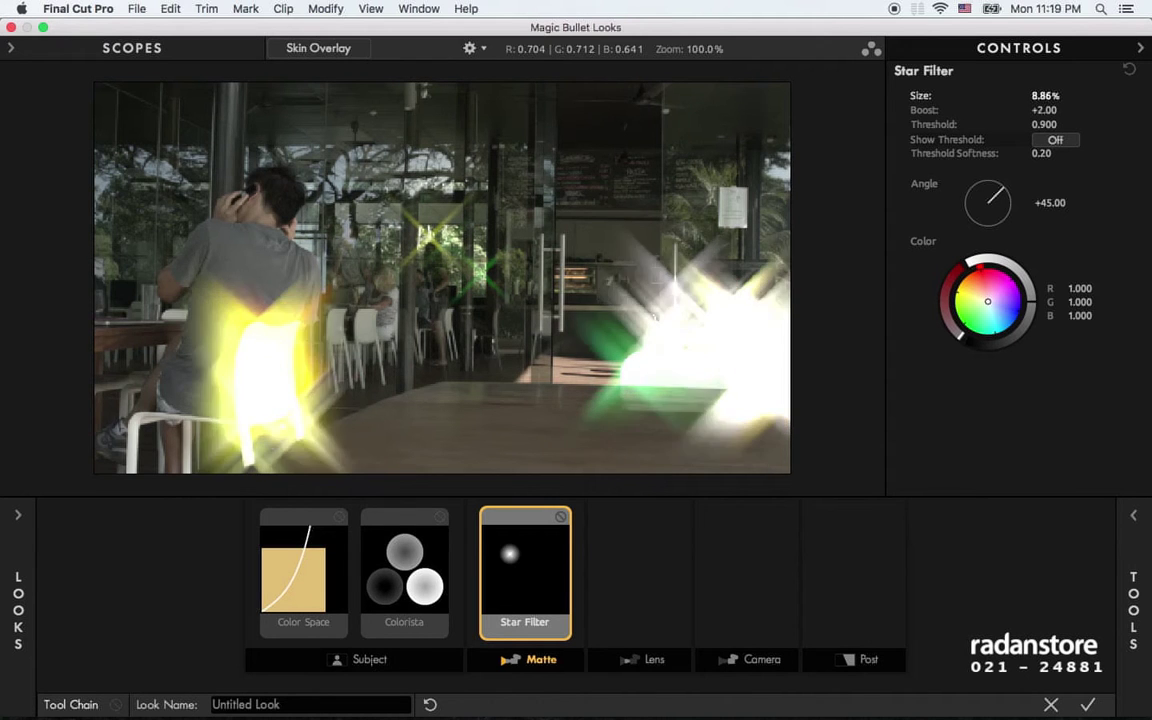
mouse_move(1041, 112)
mouse_down()
mouse_move(1022, 112)
mouse_move(1034, 110)
mouse_up()
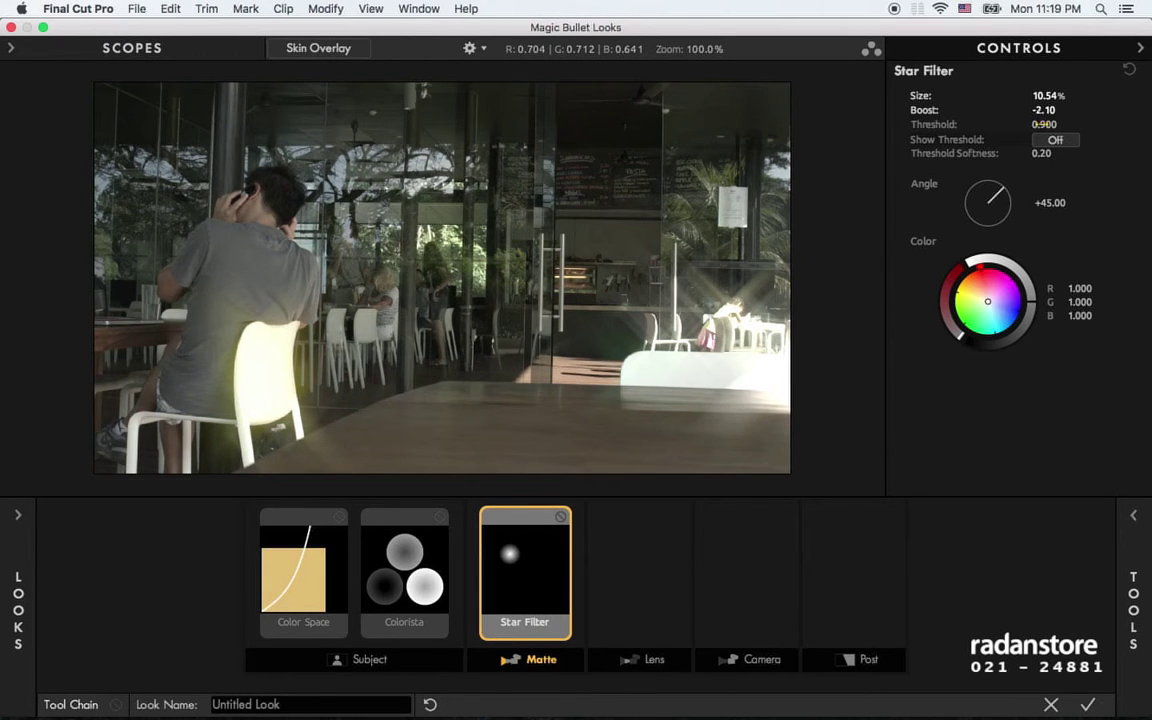
- Set the Star Filter threshold to 0.890 and angle to +33.25, then reveal the tools drawer
mouse_move(1044, 124)
mouse_down()
mouse_move(1060, 124)
mouse_move(990, 124)
mouse_move(578, 358)
mouse_up()
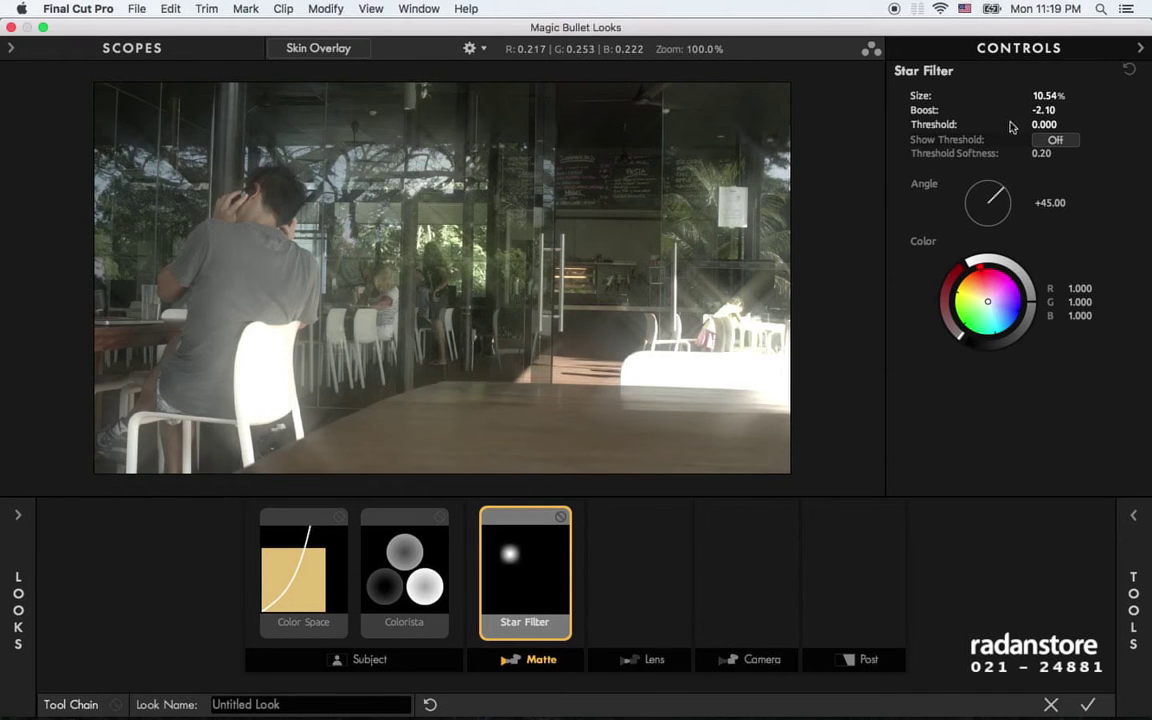
mouse_move(1010, 127)
mouse_down()
mouse_move(1065, 127)
mouse_move(1017, 150)
mouse_up()
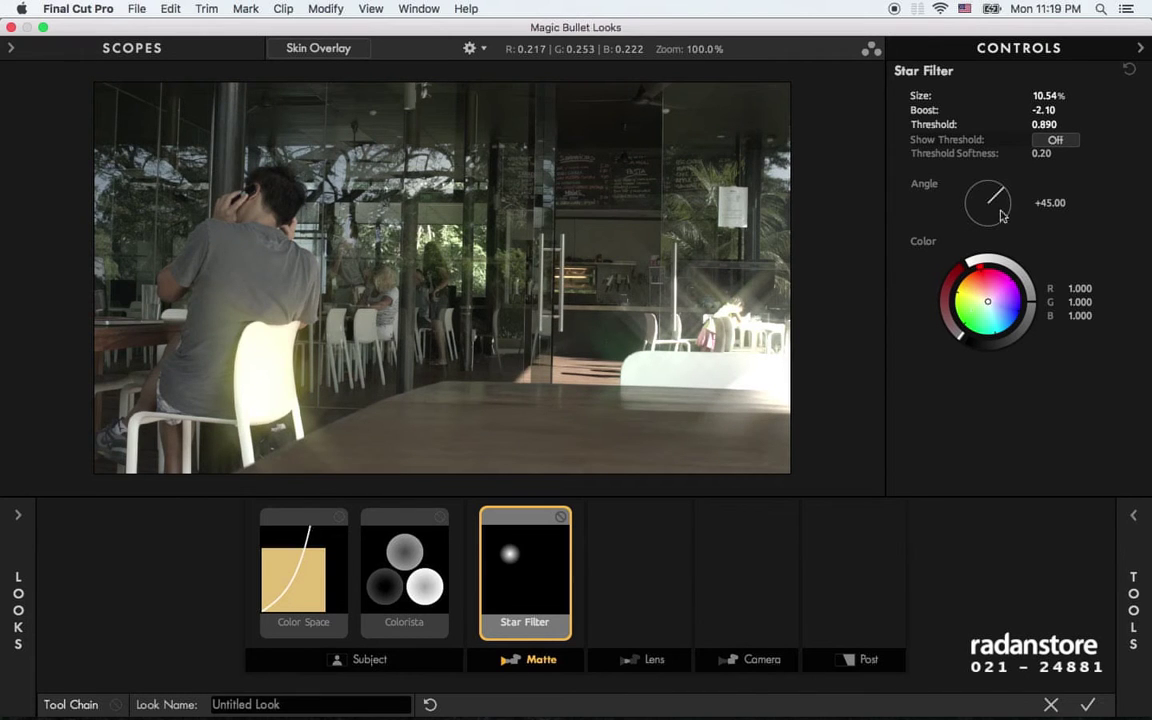
drag(900, 178, 900, 178)
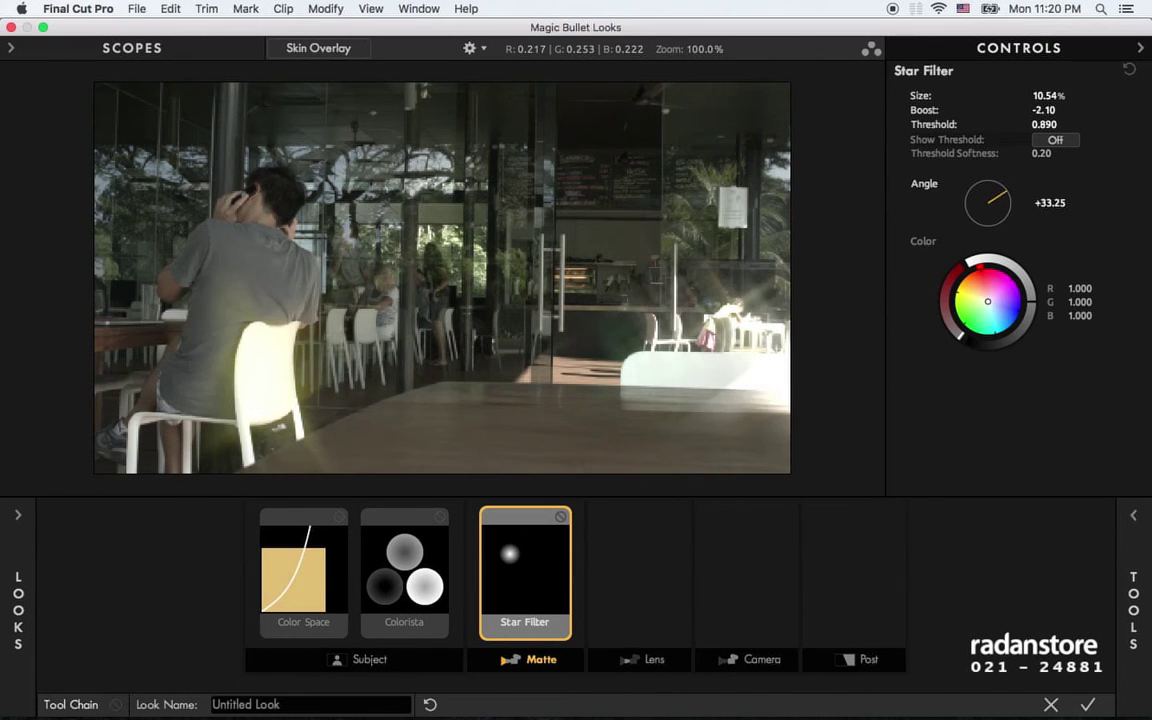
mouse_move(1133, 600)
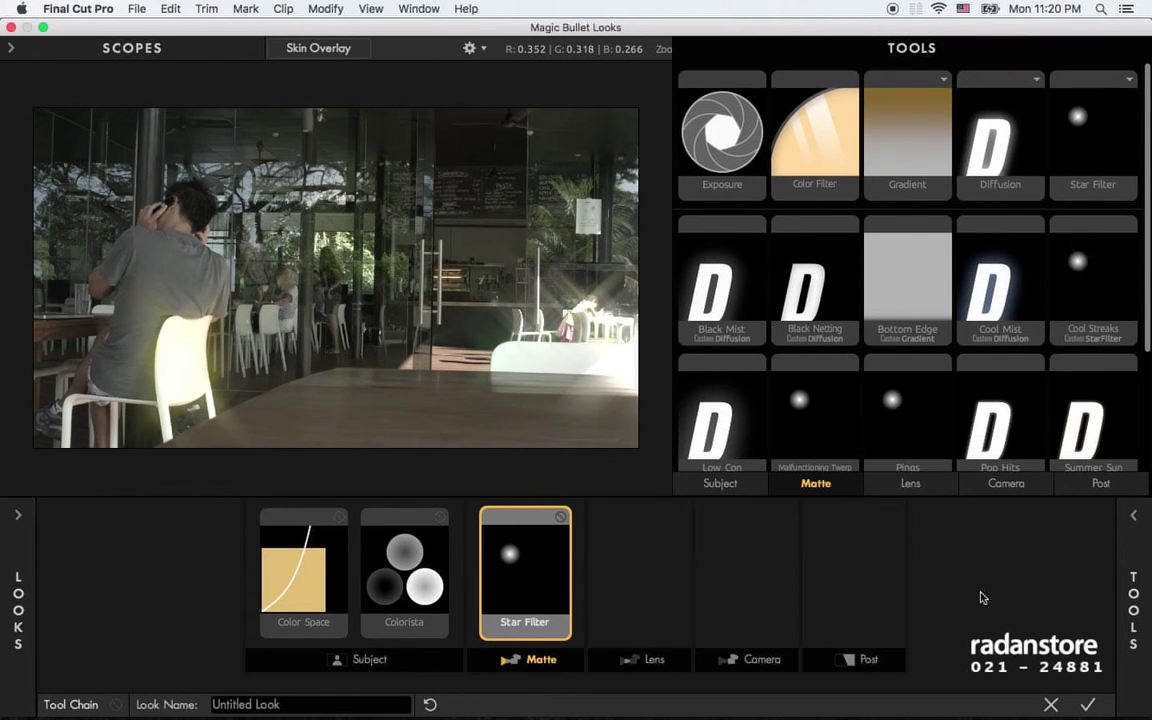
- Switch the tools library to the Lens category
click(912, 486)
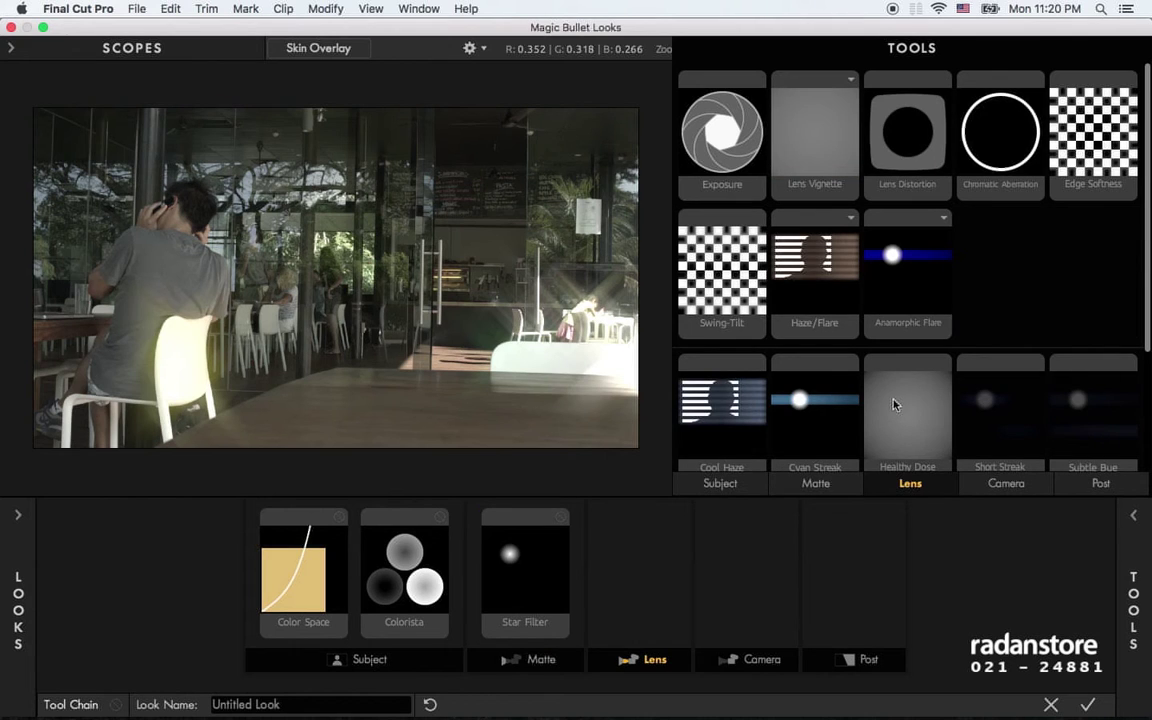